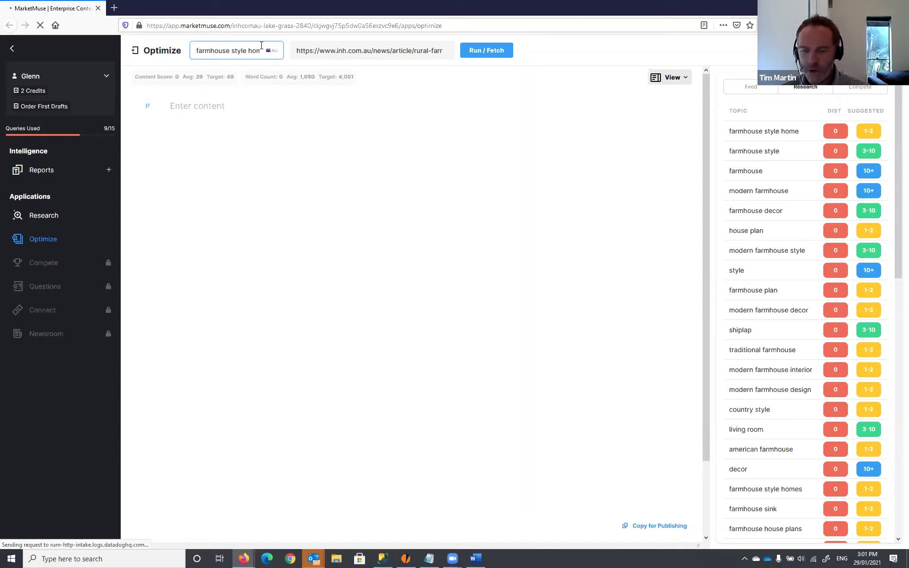
- Fetch the content of the rural farmhouse article URL for the focus topic "farmhouse style home"
{"action": "left_click_drag", "start_coordinate": [206, 53], "coordinate": [236, 53]}
{"action": "left_click", "coordinate": [232, 53]}
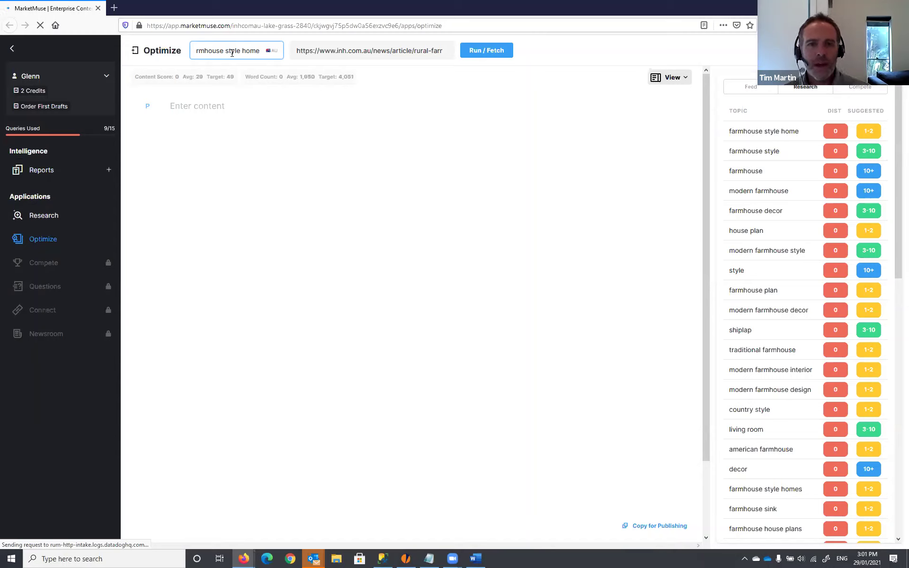
{"action": "left_click_drag", "start_coordinate": [241, 50], "coordinate": [191, 54]}
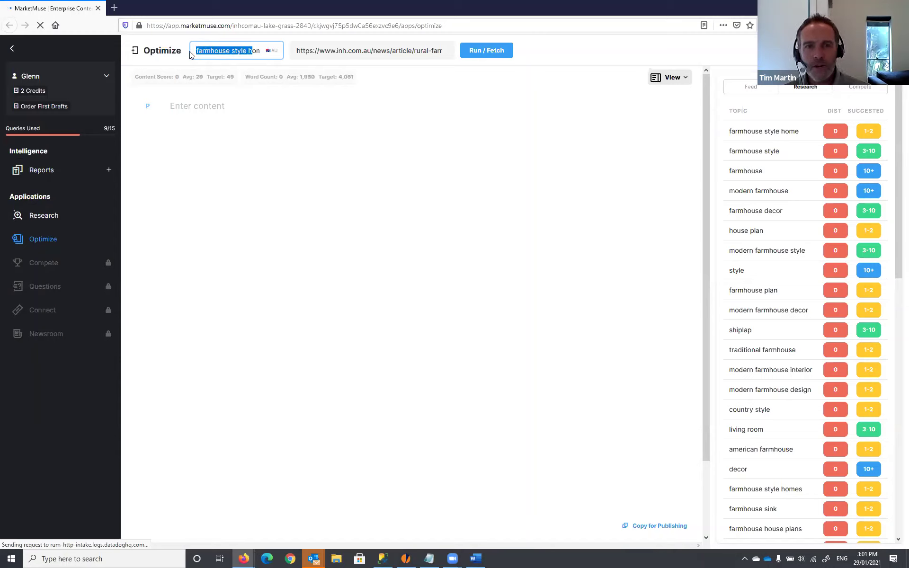
{"action": "left_click", "coordinate": [223, 50]}
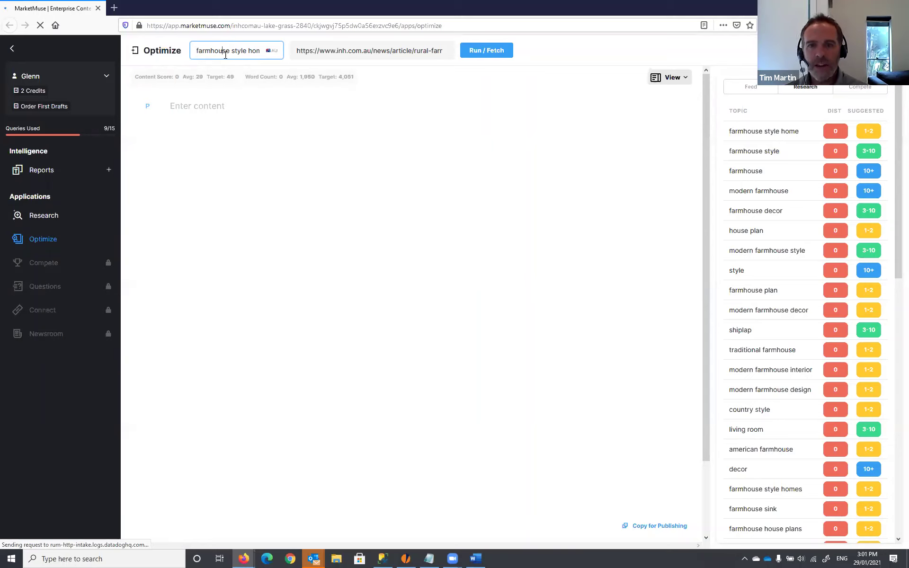
{"action": "left_click", "coordinate": [473, 56]}
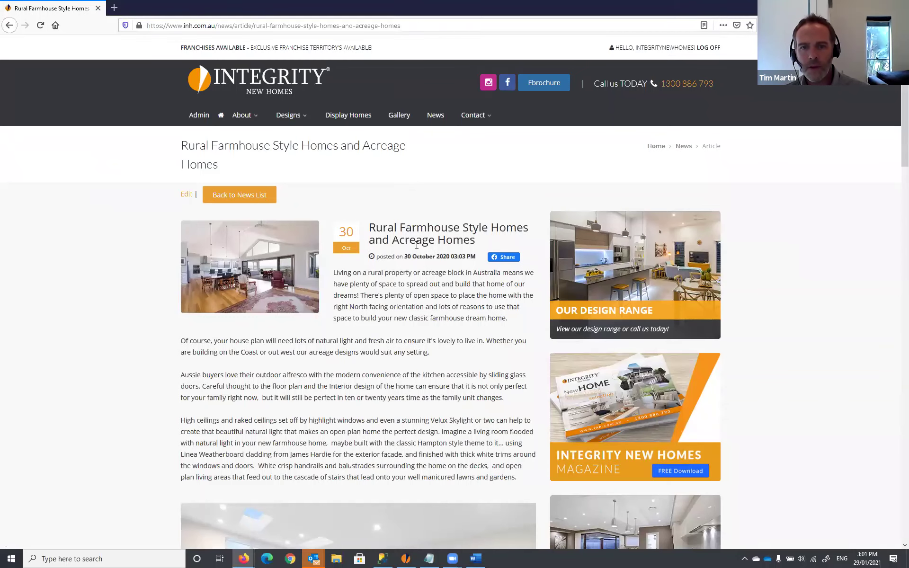
- Compare the live Rural Farmhouse Style Homes and Acreage Homes article with the fetched text in the Optimize editor
{"action": "scroll", "coordinate": [416, 245], "scroll_direction": "down", "scroll_amount": 8}
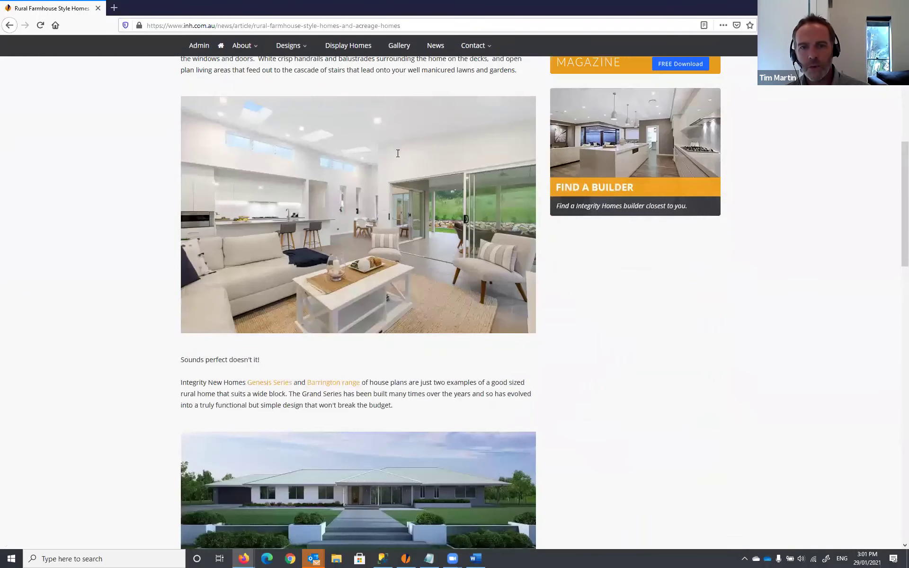
{"action": "scroll", "coordinate": [397, 153], "scroll_direction": "up", "scroll_amount": 5}
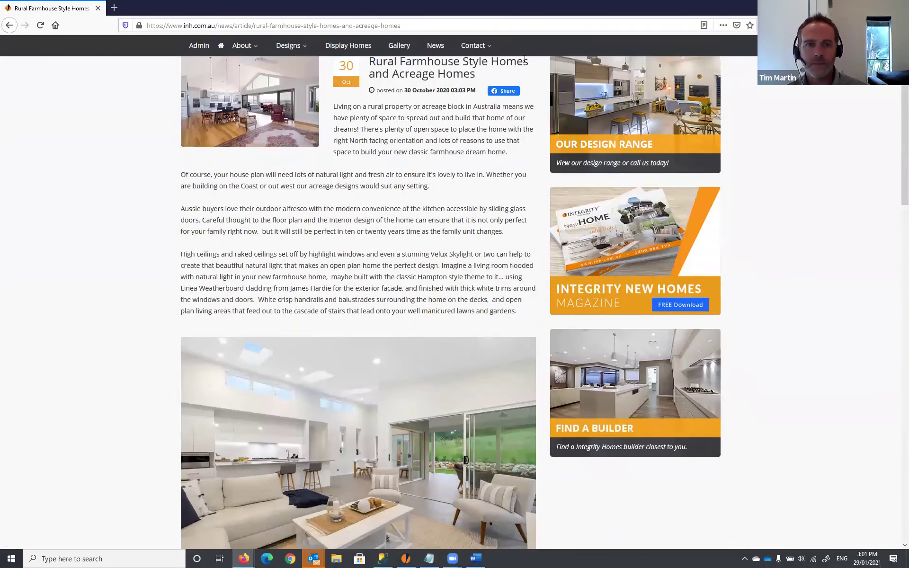
{"action": "key", "text": "alt+Tab"}
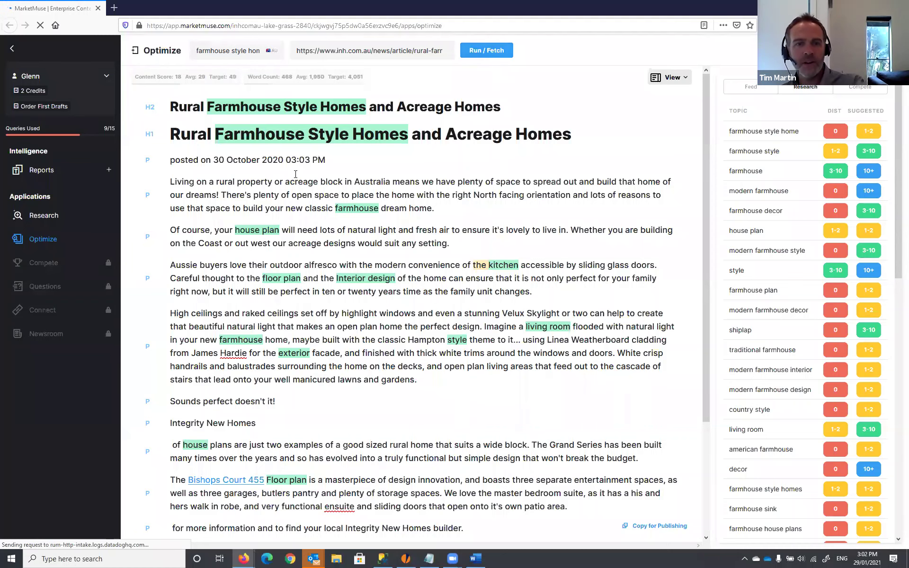
{"action": "scroll", "coordinate": [397, 181], "scroll_direction": "down", "scroll_amount": 3}
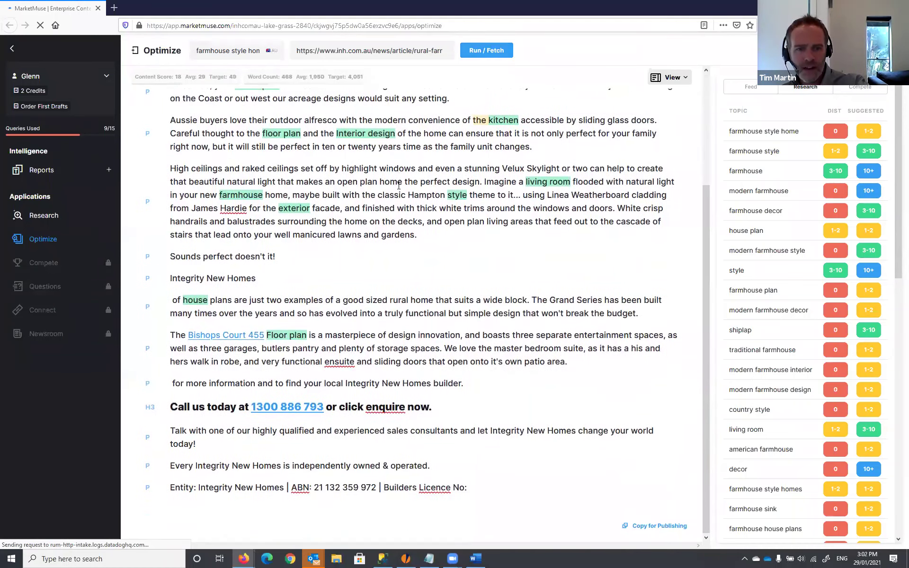
{"action": "scroll", "coordinate": [400, 252], "scroll_direction": "up", "scroll_amount": 3}
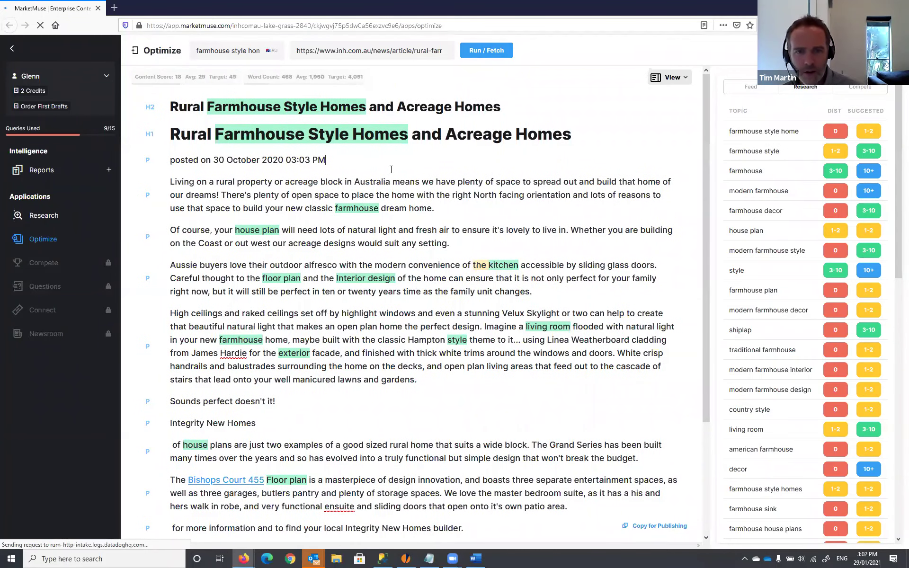
- Replace the fetched editor content with the article text copied from its heading through the "Contact us" line on the live page
{"action": "key", "text": "ctrl+a"}
{"action": "key", "text": "Delete"}
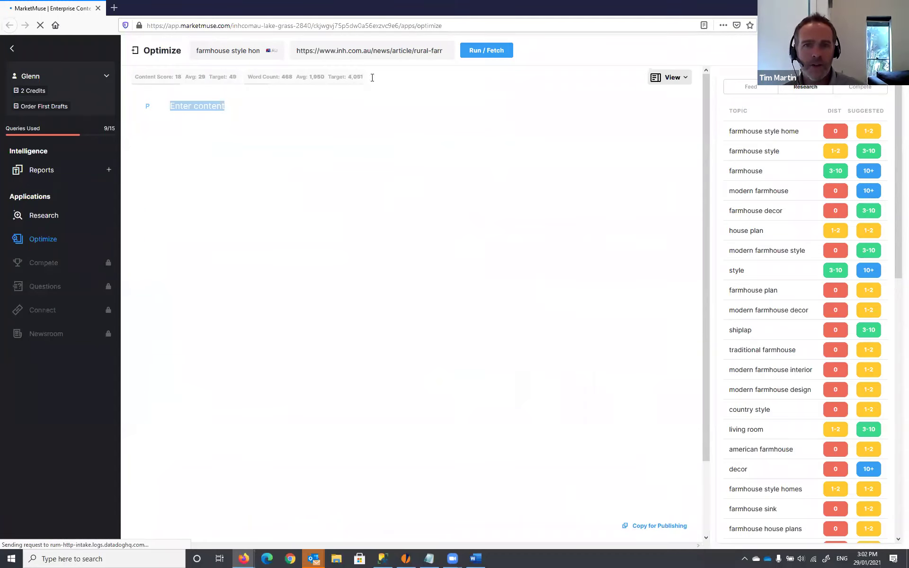
{"action": "key", "text": "alt+Tab"}
{"action": "left_click_drag", "start_coordinate": [370, 62], "coordinate": [472, 361]}
{"action": "scroll", "coordinate": [491, 303], "scroll_direction": "down", "scroll_amount": 4}
{"action": "scroll", "coordinate": [495, 369], "scroll_direction": "down", "scroll_amount": 2}
{"action": "scroll", "coordinate": [485, 407], "scroll_direction": "down", "scroll_amount": 4}
{"action": "scroll", "coordinate": [402, 428], "scroll_direction": "down", "scroll_amount": 10}
{"action": "scroll", "coordinate": [468, 356], "scroll_direction": "down", "scroll_amount": 2}
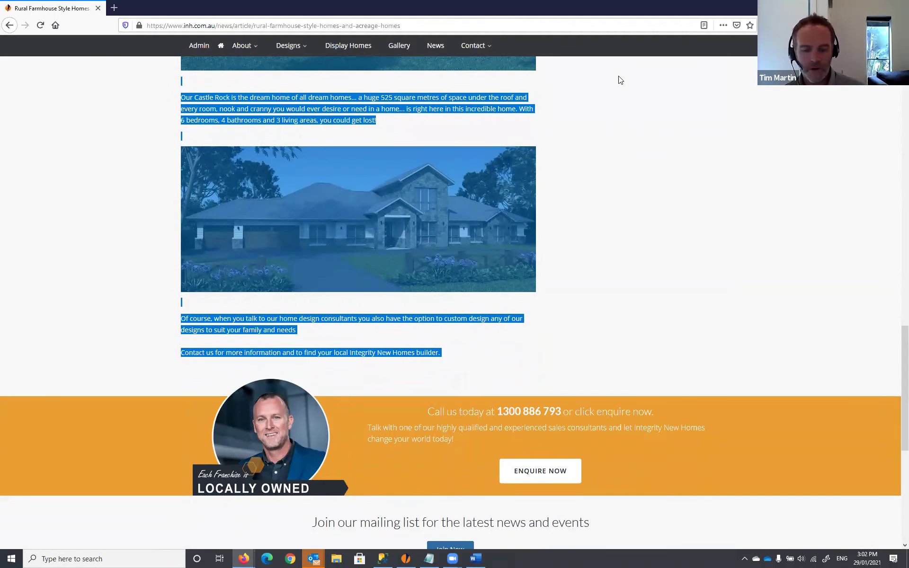
{"action": "key", "text": "alt+Tab"}
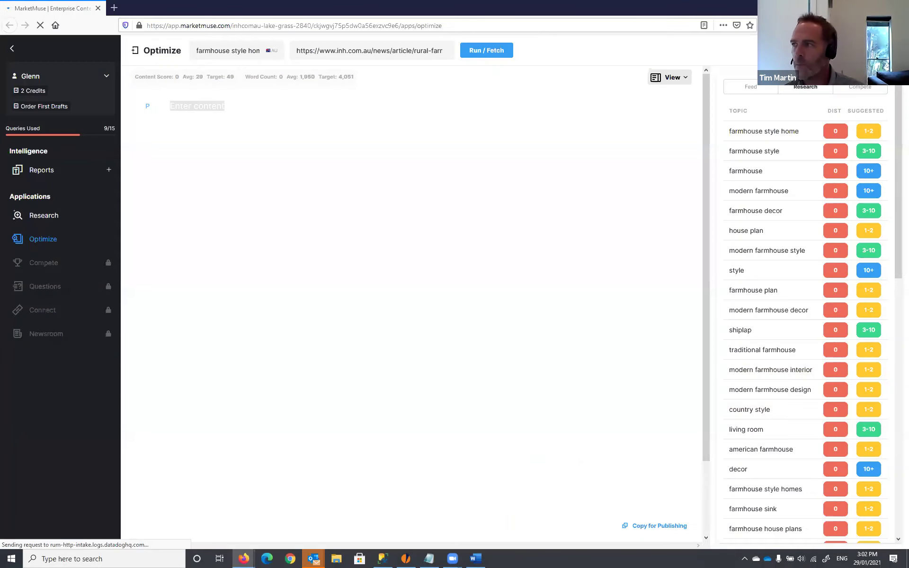
{"action": "left_click", "coordinate": [226, 110]}
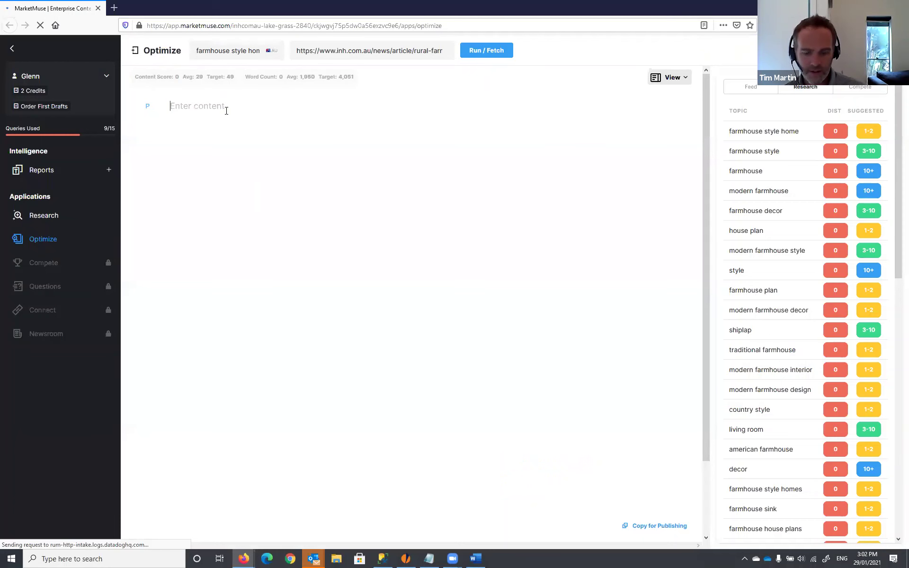
{"action": "key", "text": "ctrl+v"}
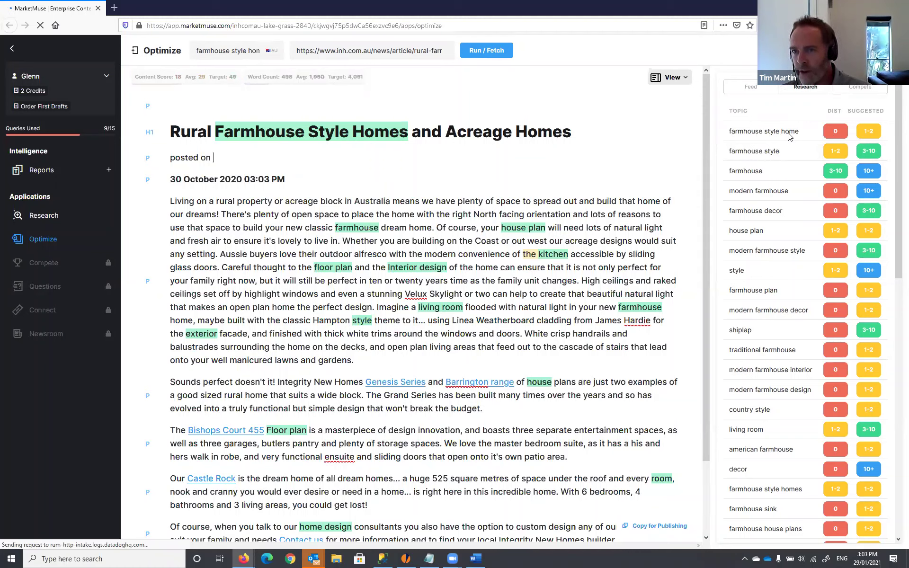
- Examine the focus topic and the content score and word count figures against their averages and targets
{"action": "left_click", "coordinate": [218, 51]}
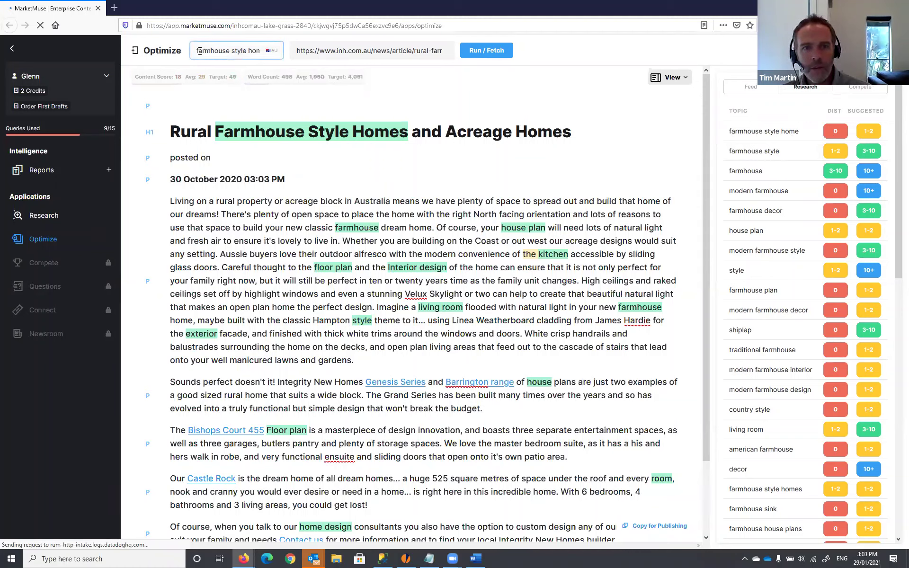
{"action": "left_click_drag", "start_coordinate": [196, 50], "coordinate": [269, 51]}
{"action": "left_click", "coordinate": [241, 51]}
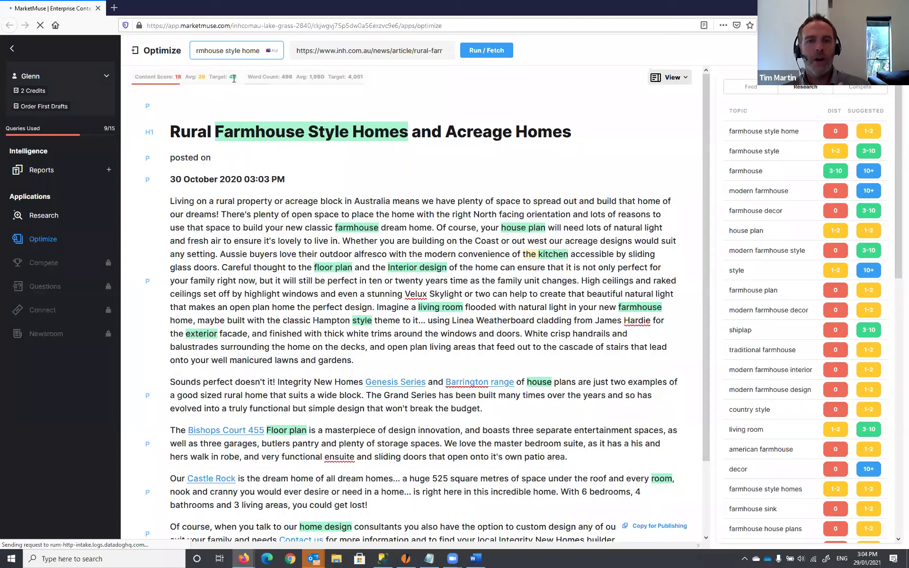
{"action": "left_click", "coordinate": [287, 77]}
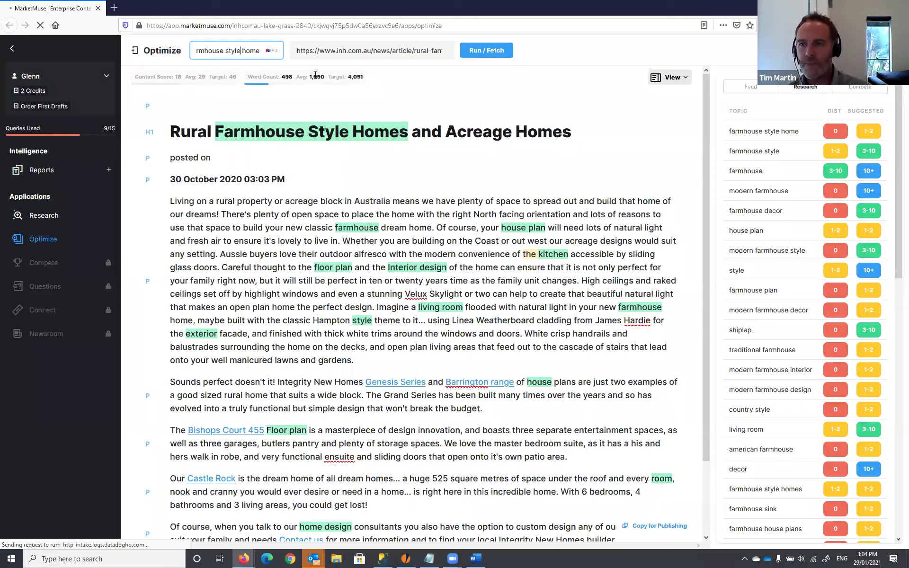
- Change "farmhouse dream home" to "farmhouse style home" in the article's opening paragraph
{"action": "left_click", "coordinate": [639, 164]}
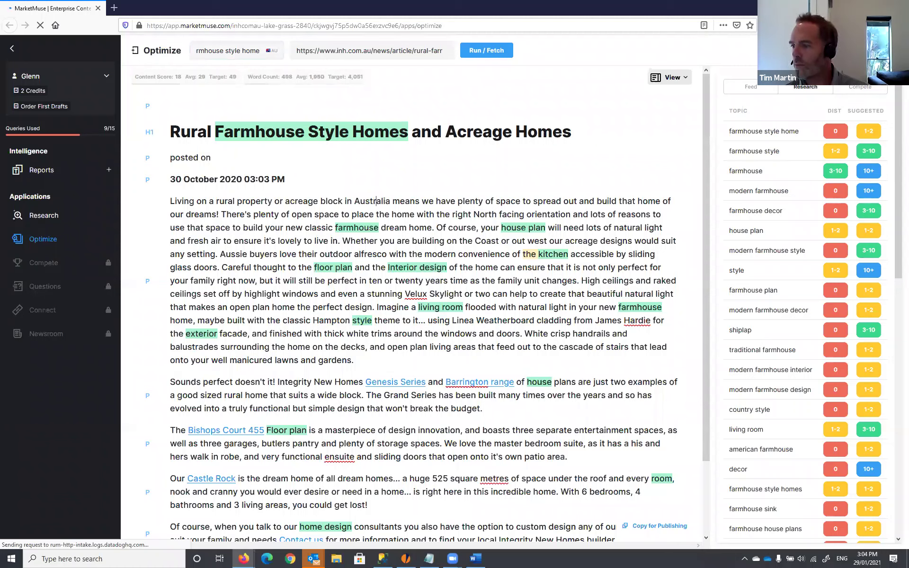
{"action": "key", "text": "alt+Tab"}
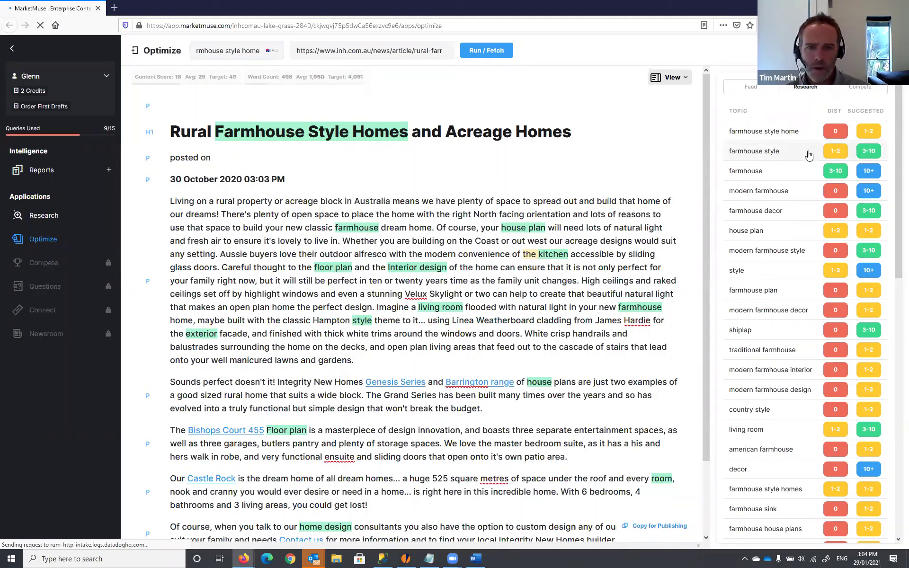
{"action": "key", "text": "Delete"}
{"action": "key", "text": "Delete"}
{"action": "type", "text": "style"}
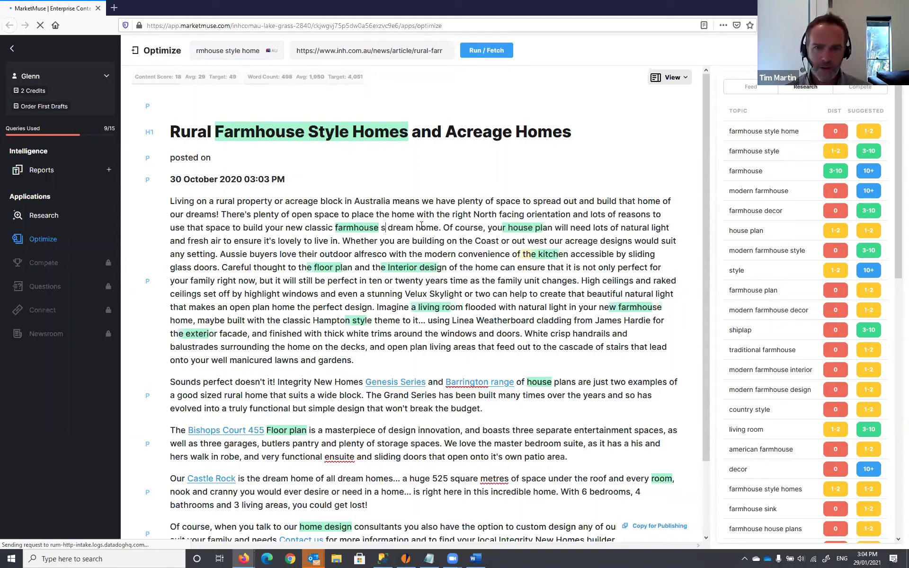
{"action": "key", "text": "Delete"}
{"action": "key", "text": "Delete"}
{"action": "key", "text": "Delete"}
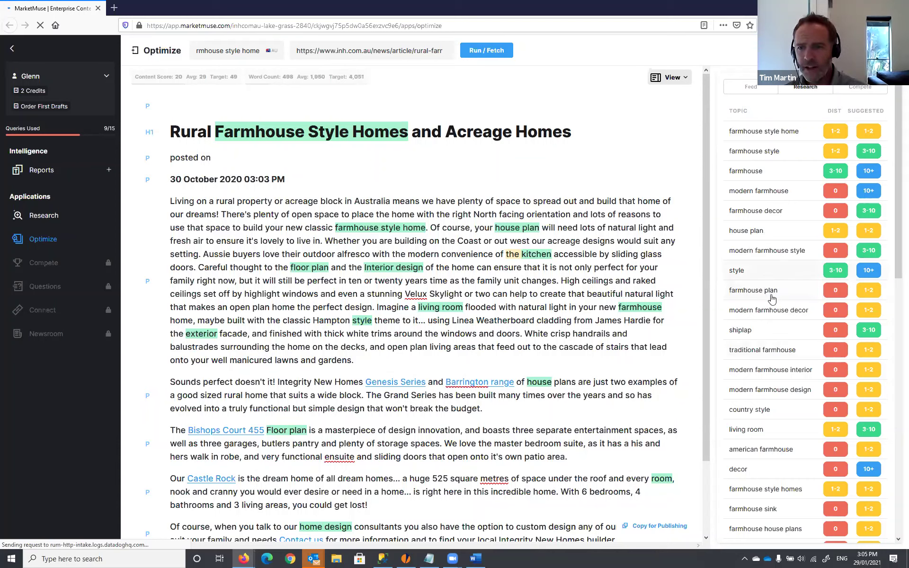
- Replace "rural home" with the suggested topic "farmhouse plan" in the paragraph about the Genesis Series and Barrington range
{"action": "scroll", "coordinate": [779, 335], "scroll_direction": "down", "scroll_amount": 1}
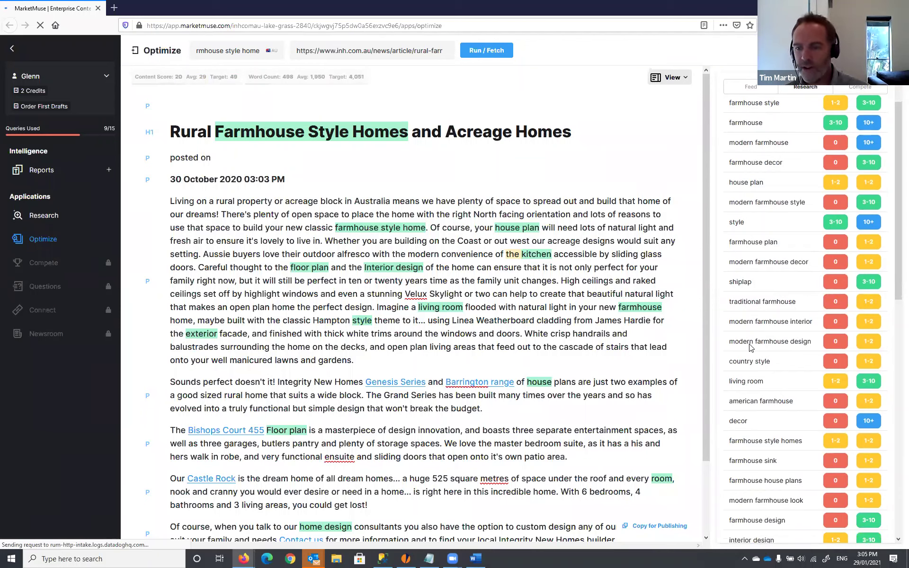
{"action": "scroll", "coordinate": [768, 269], "scroll_direction": "up", "scroll_amount": 1}
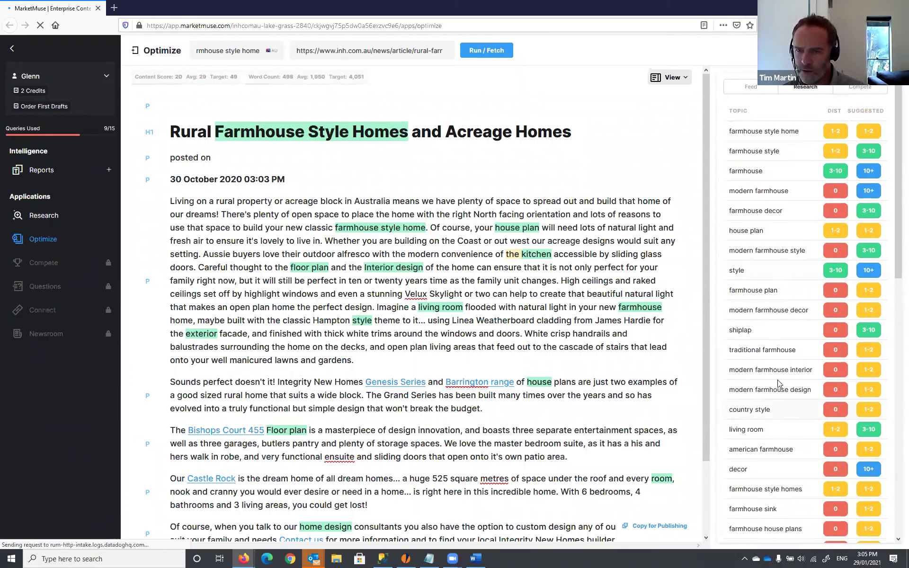
{"action": "scroll", "coordinate": [768, 290], "scroll_direction": "down", "scroll_amount": 3}
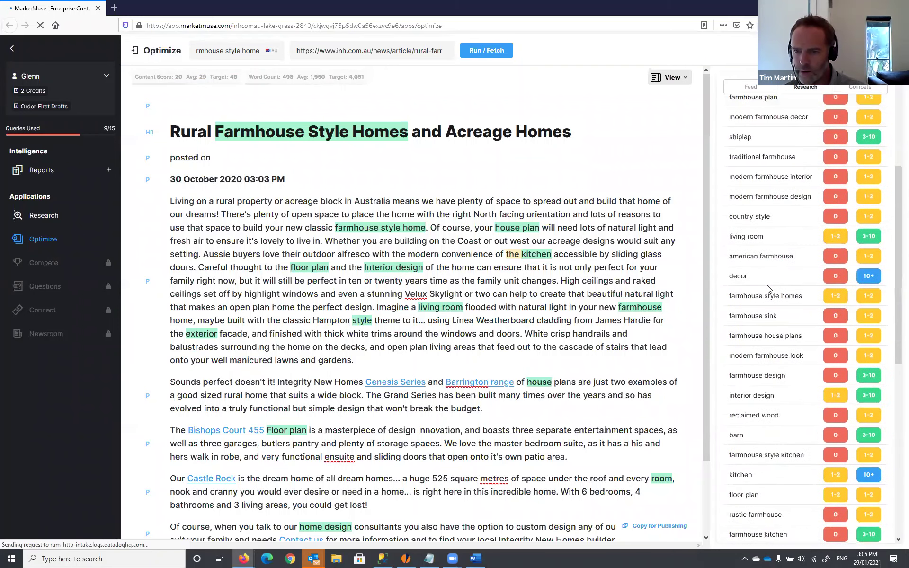
{"action": "scroll", "coordinate": [768, 289], "scroll_direction": "up", "scroll_amount": 4}
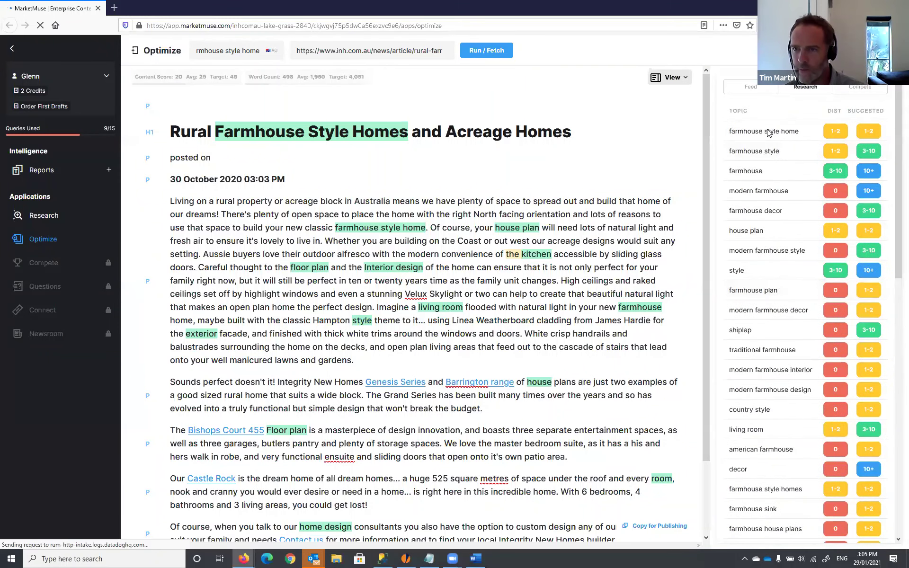
{"action": "key", "text": "alt+Tab"}
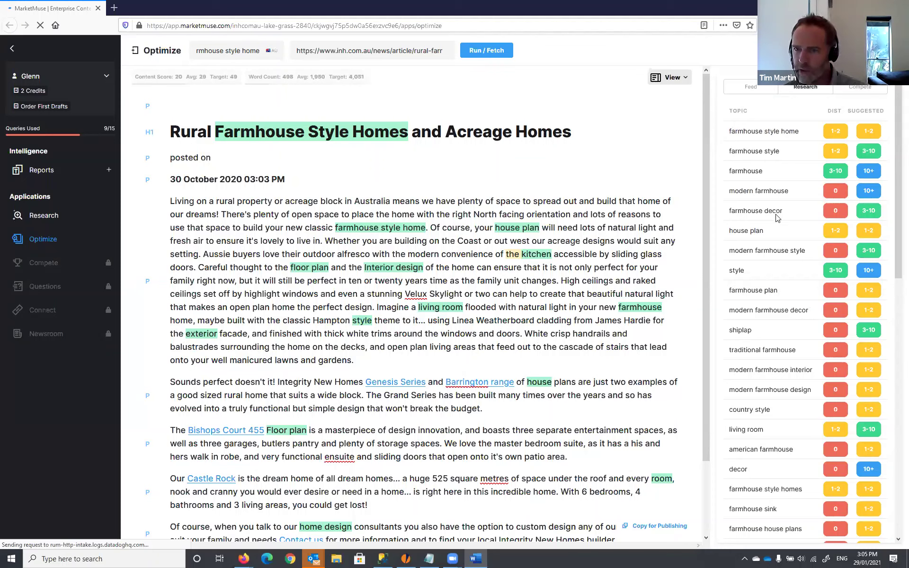
{"action": "left_click", "coordinate": [330, 297]}
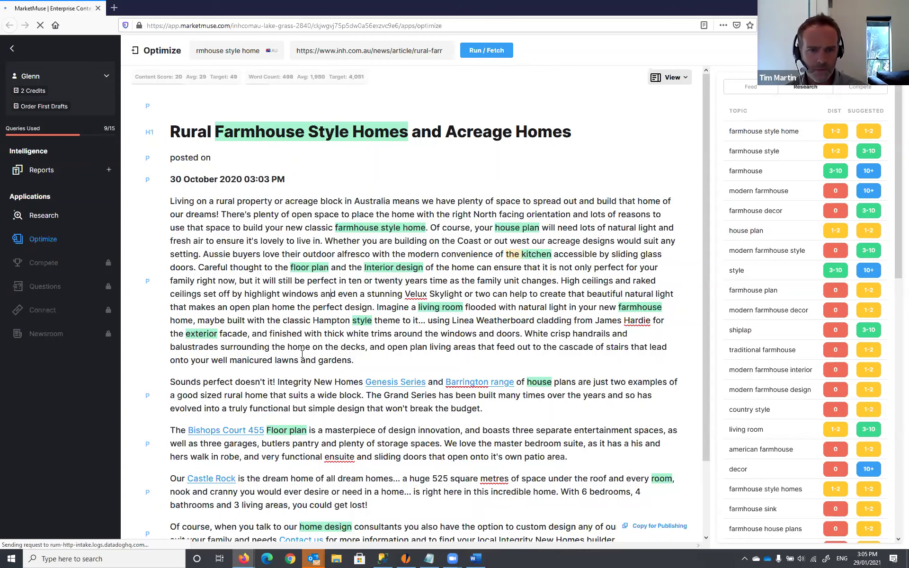
{"action": "scroll", "coordinate": [303, 353], "scroll_direction": "down", "scroll_amount": 1}
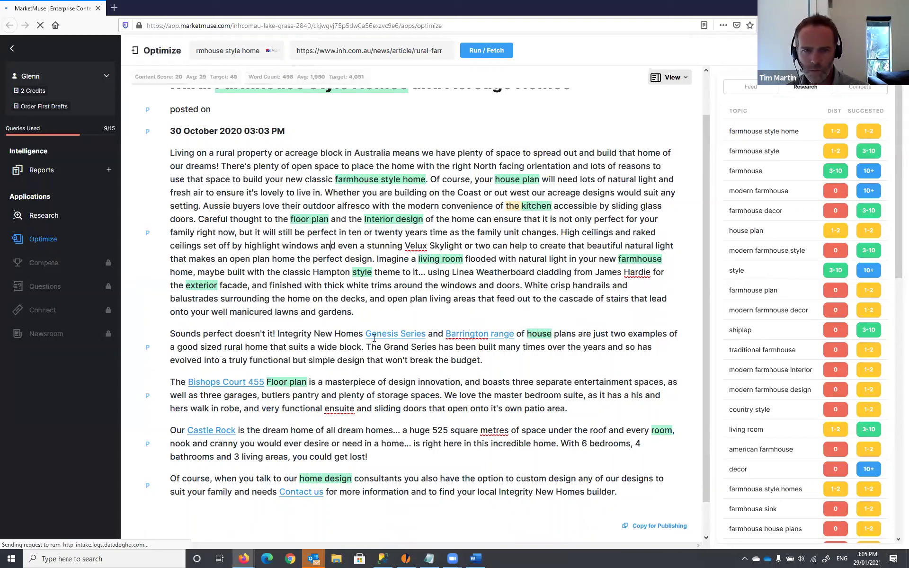
{"action": "double_click", "coordinate": [230, 348]}
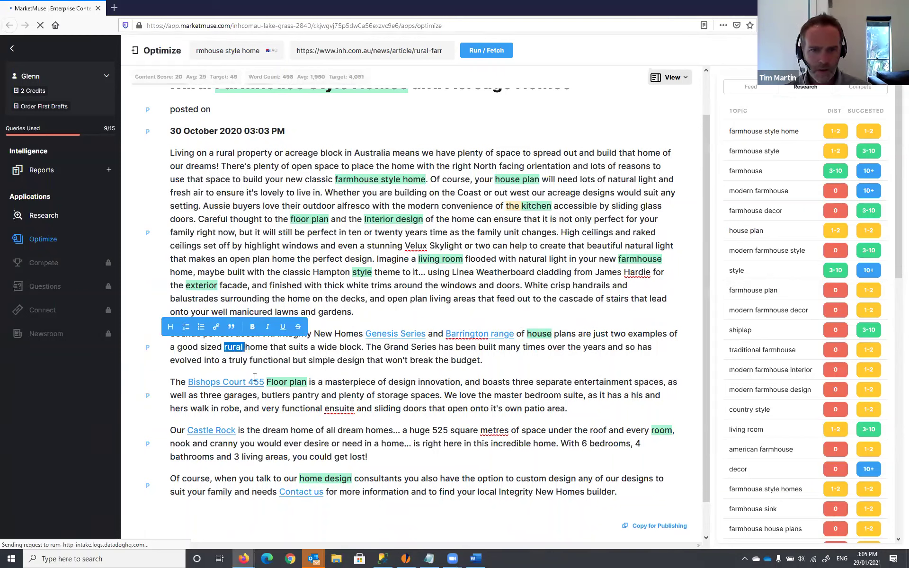
{"action": "type", "text": "farmhouse p"}
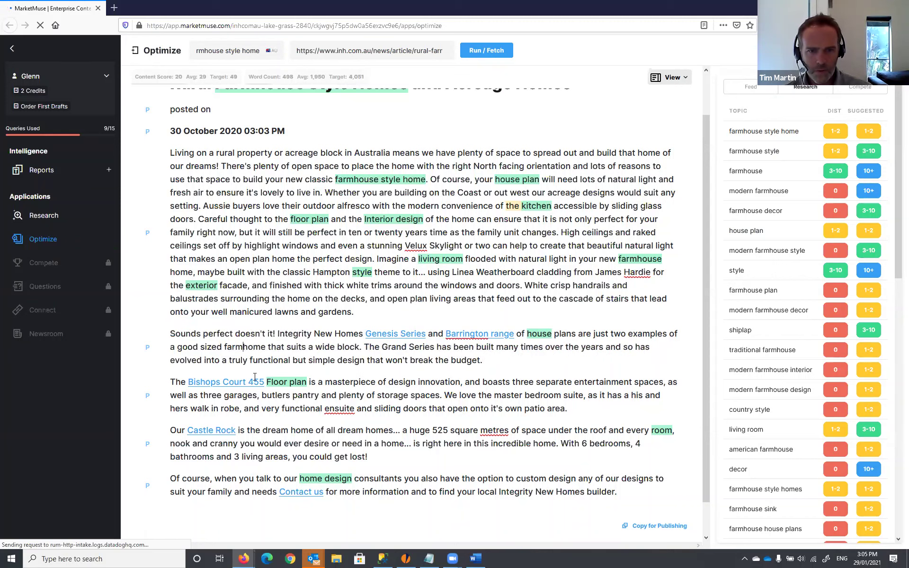
{"action": "type", "text": "lan"}
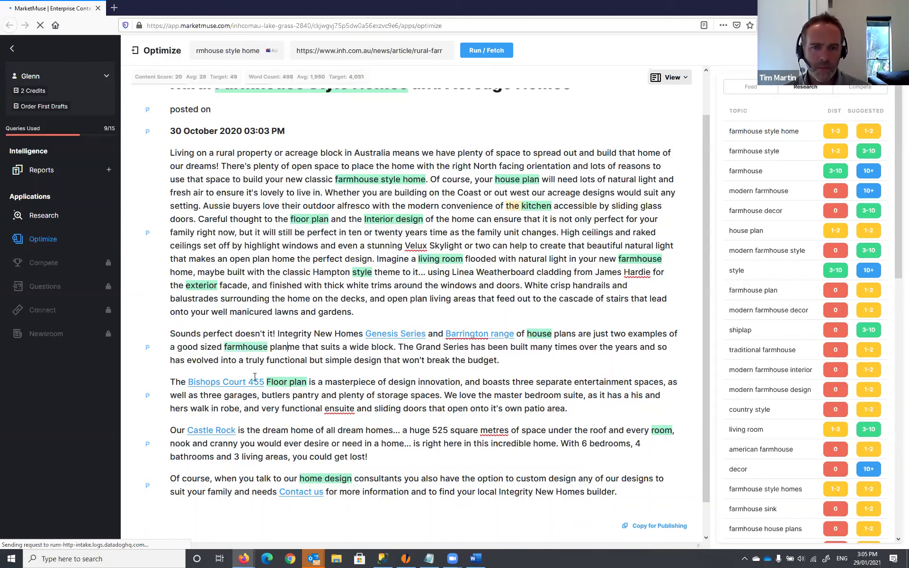
{"action": "key", "text": "Delete"}
{"action": "key", "text": "Delete"}
{"action": "key", "text": "Delete"}
{"action": "key", "text": "Delete"}
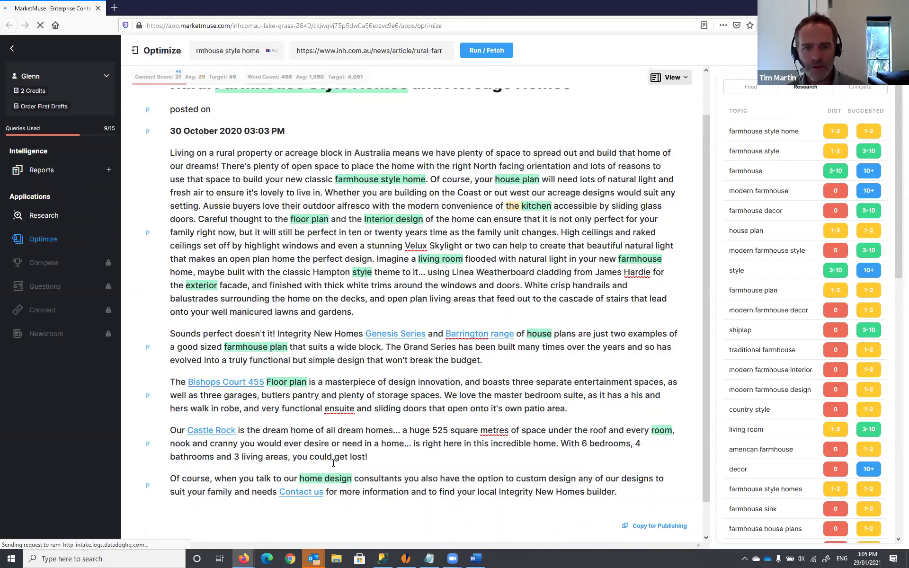
- Examine the suggested topics list for further farmhouse-related topics whose current distribution is below the suggestion
{"action": "left_click", "coordinate": [337, 381]}
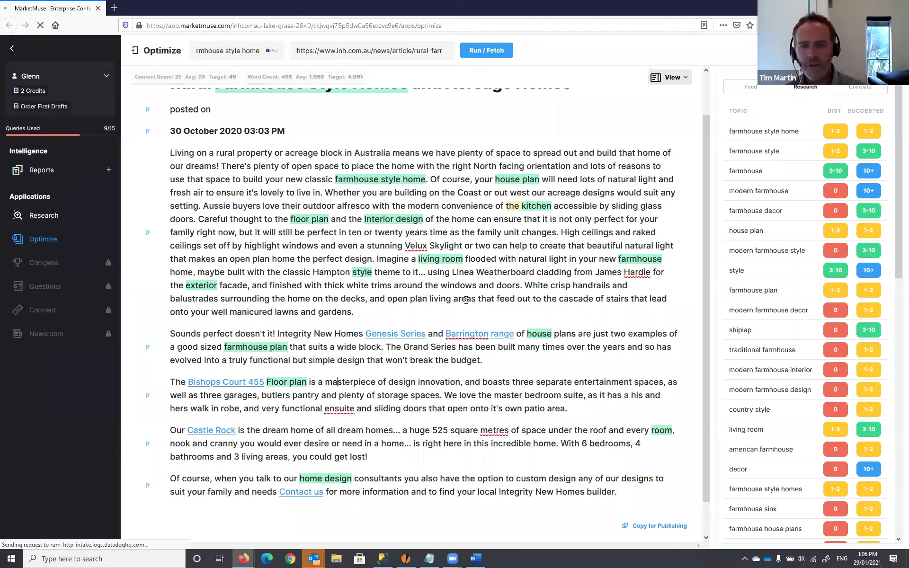
{"action": "scroll", "coordinate": [418, 294], "scroll_direction": "down", "scroll_amount": 1}
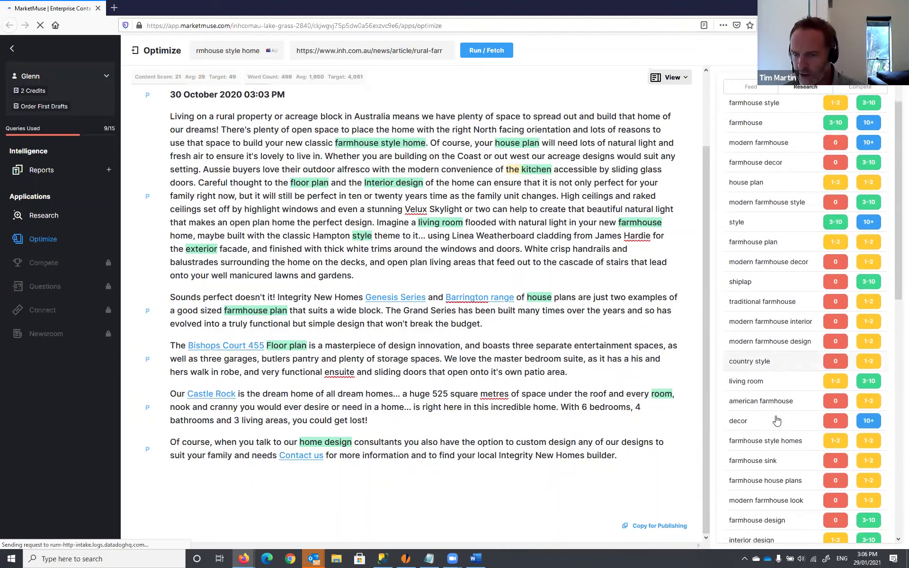
{"action": "scroll", "coordinate": [776, 422], "scroll_direction": "down", "scroll_amount": 2}
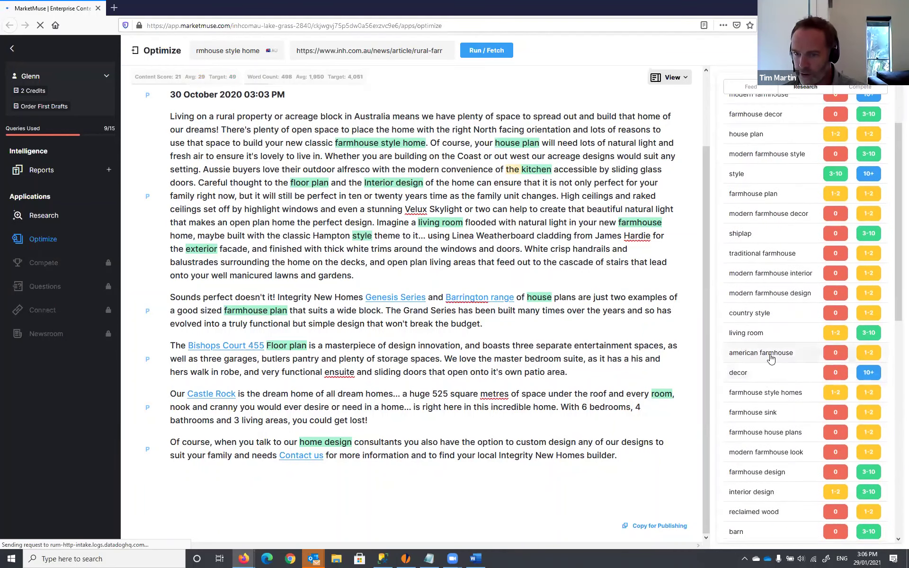
{"action": "scroll", "coordinate": [771, 360], "scroll_direction": "down", "scroll_amount": 1}
{"action": "scroll", "coordinate": [774, 359], "scroll_direction": "down", "scroll_amount": 2}
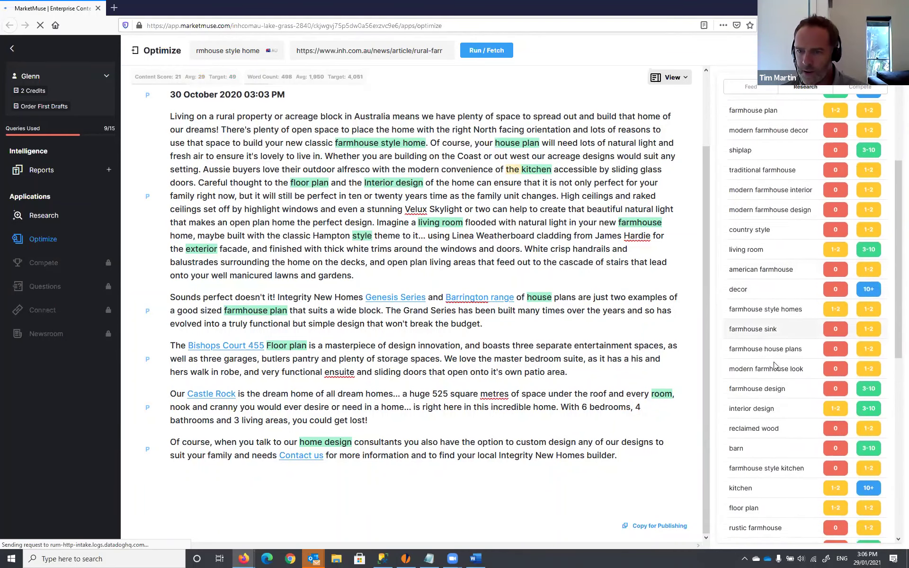
{"action": "scroll", "coordinate": [779, 357], "scroll_direction": "down", "scroll_amount": 2}
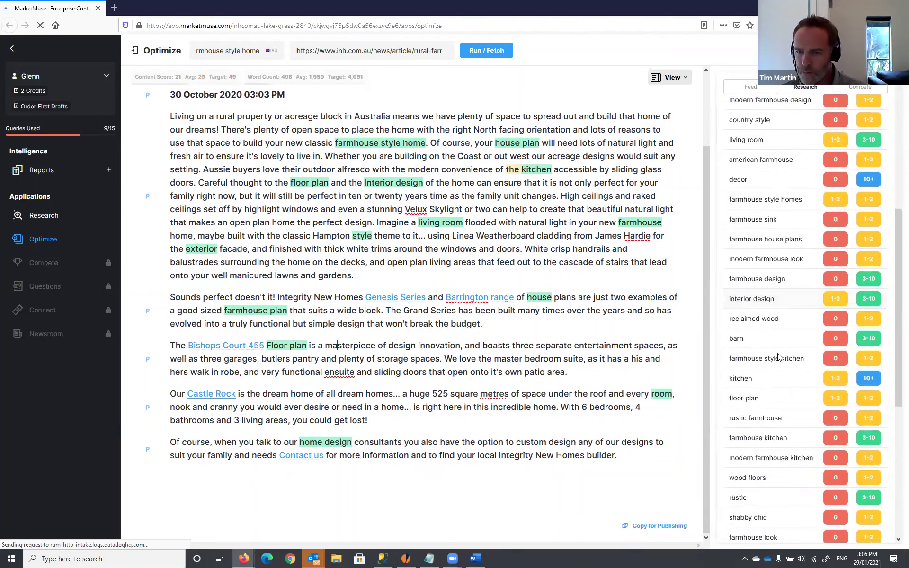
{"action": "scroll", "coordinate": [779, 358], "scroll_direction": "down", "scroll_amount": 3}
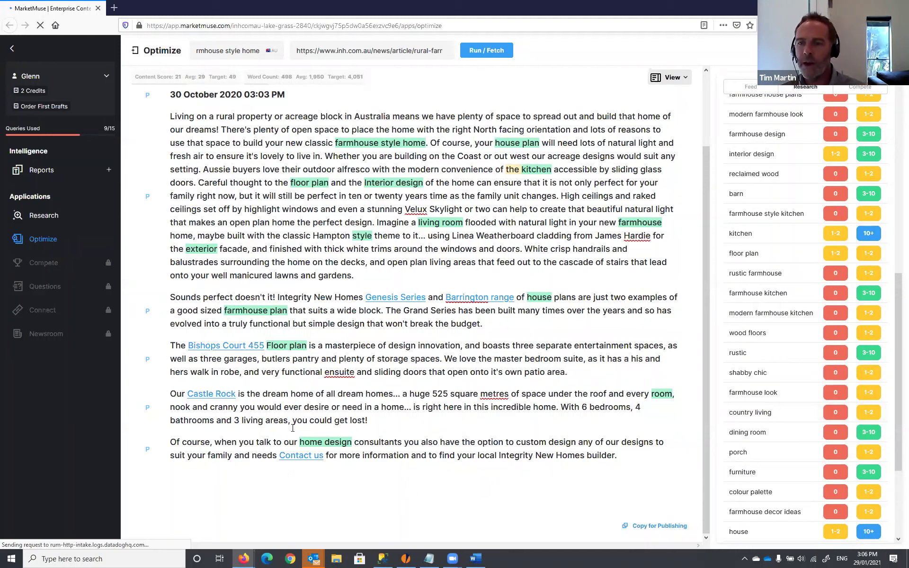
- Insert the suggested topic "modern farmhouse style" after "masterpiece" in the Bishops Court 455 paragraph
{"action": "key", "text": "alt+Tab"}
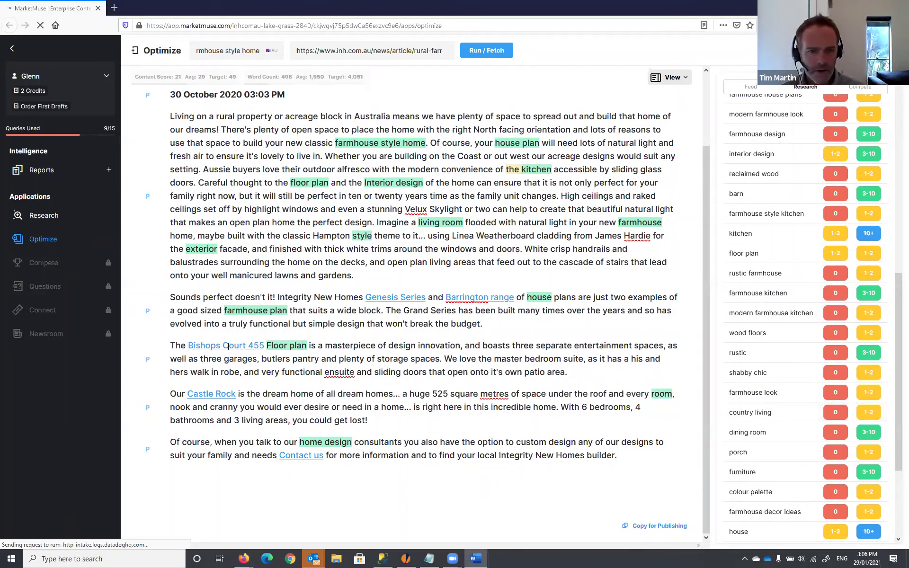
{"action": "left_click", "coordinate": [375, 349]}
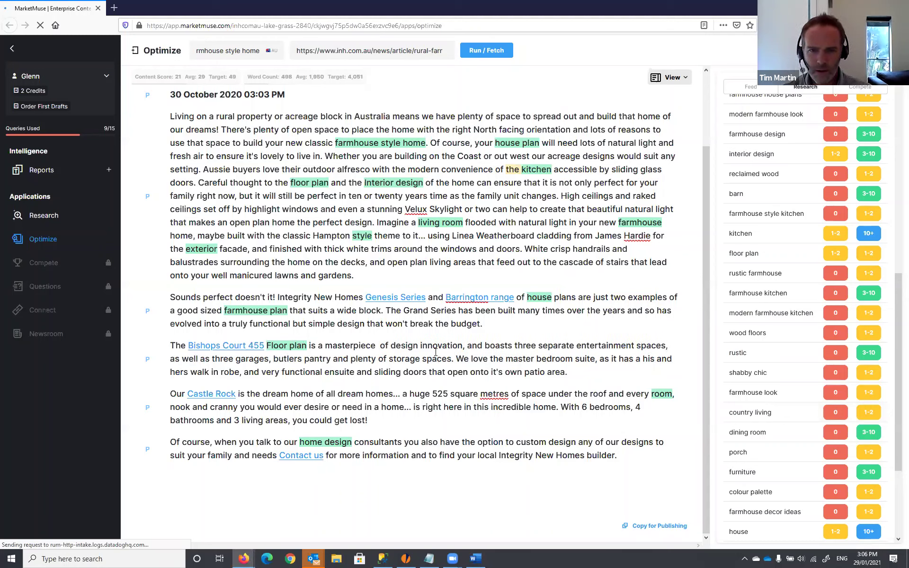
{"action": "key", "text": "BackSpace"}
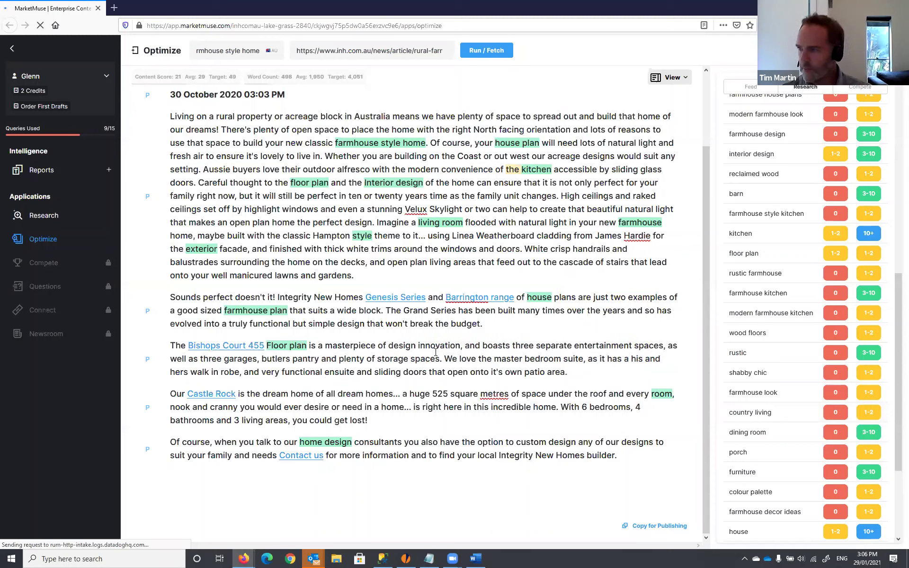
{"action": "type", "text": "moder"}
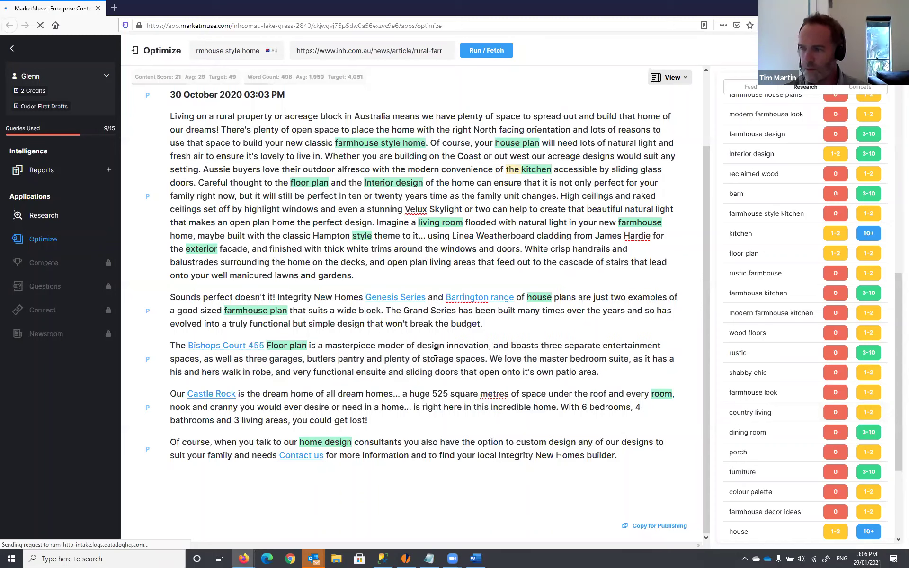
{"action": "type", "text": "n far"}
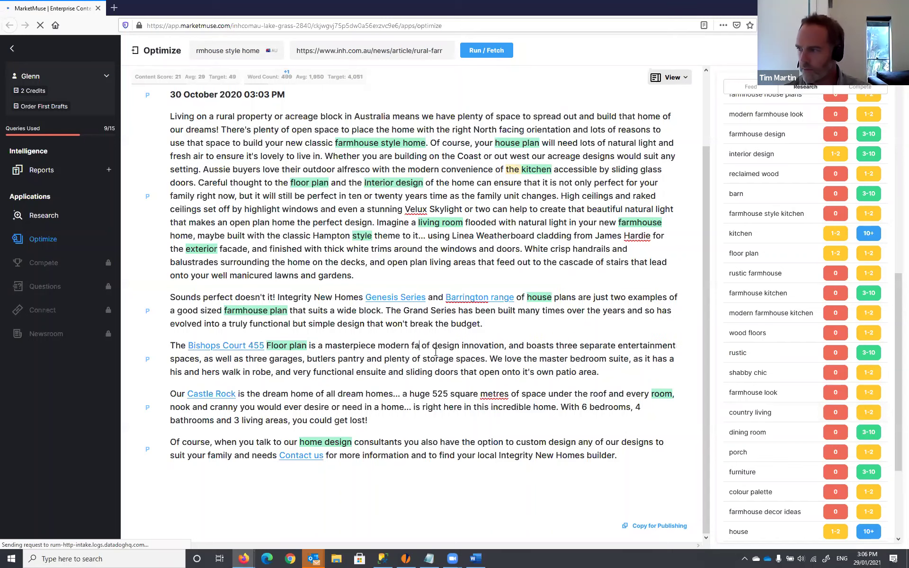
{"action": "type", "text": "mhouse s"}
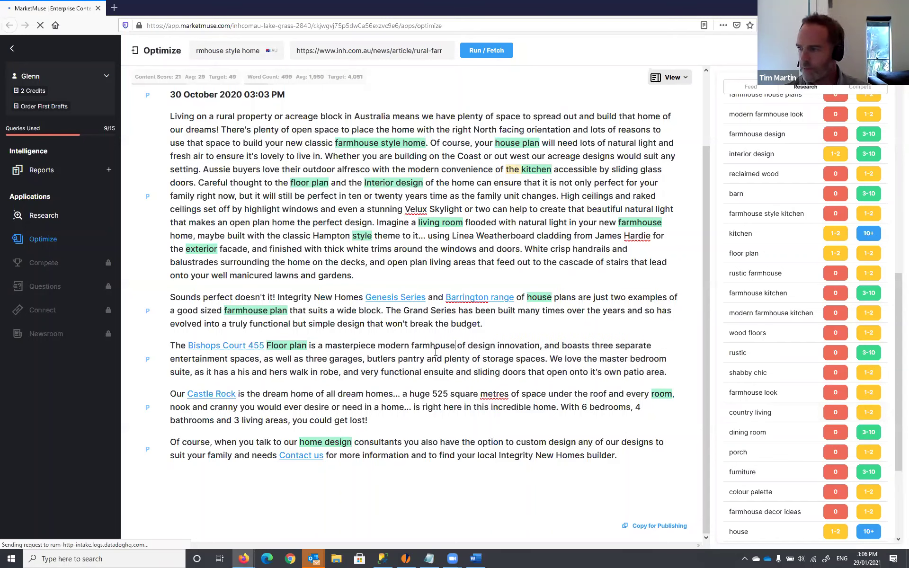
{"action": "type", "text": "tyle"}
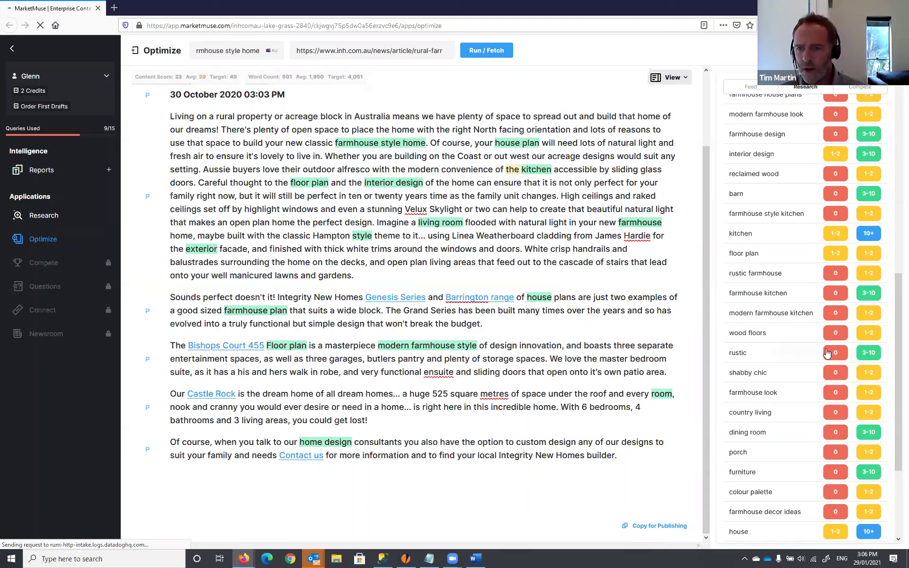
- Review the remaining suggested topics and the feed's feedback on how often each topic is used in the article
{"action": "scroll", "coordinate": [827, 352], "scroll_direction": "down", "scroll_amount": 1}
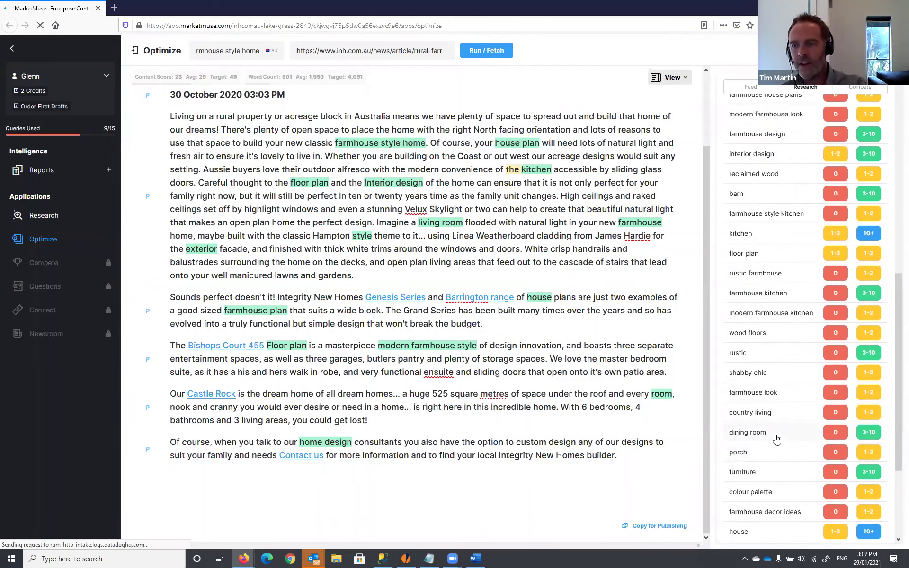
{"action": "scroll", "coordinate": [776, 435], "scroll_direction": "up", "scroll_amount": 6}
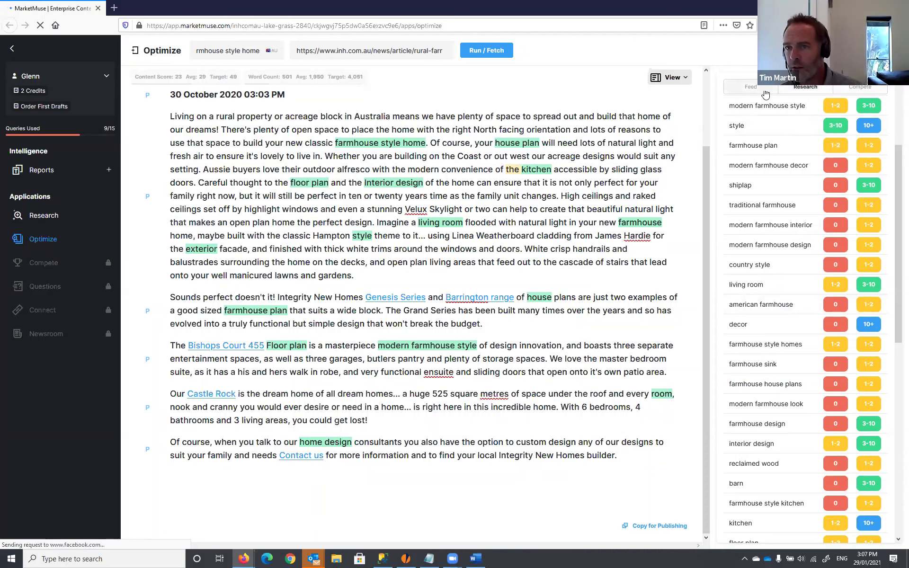
{"action": "left_click", "coordinate": [750, 86]}
{"action": "scroll", "coordinate": [784, 161], "scroll_direction": "down", "scroll_amount": 1}
{"action": "scroll", "coordinate": [784, 161], "scroll_direction": "up", "scroll_amount": 1}
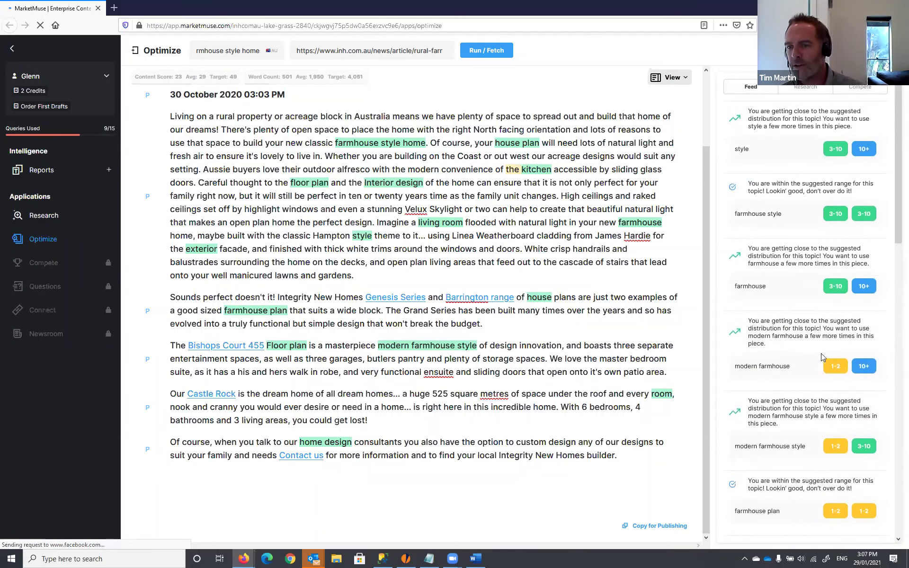
{"action": "scroll", "coordinate": [841, 344], "scroll_direction": "down", "scroll_amount": 4}
{"action": "scroll", "coordinate": [841, 344], "scroll_direction": "up", "scroll_amount": 4}
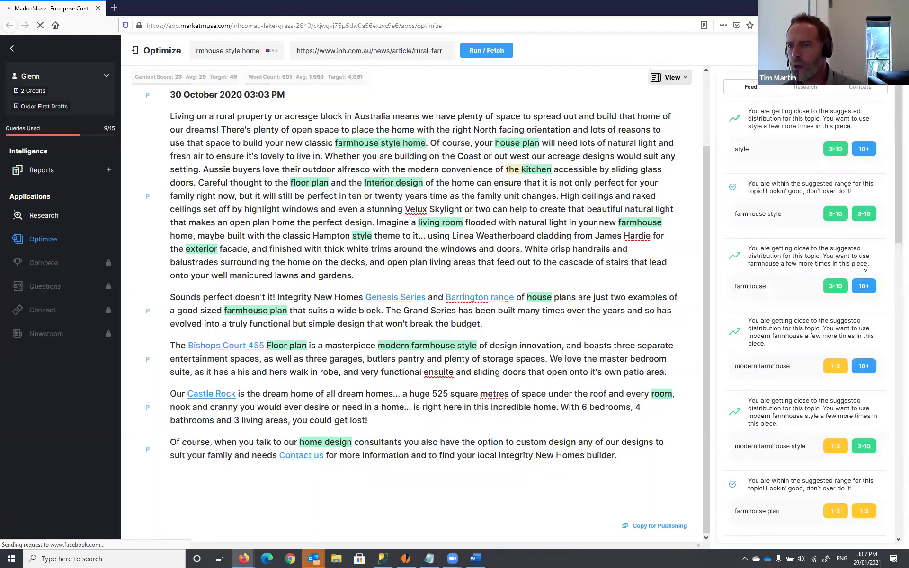
- Review the top ranking competitor pages and compare topic usage head to head with the second-ranked plunketthomes.com.au page
{"action": "left_click", "coordinate": [866, 90]}
{"action": "scroll", "coordinate": [741, 159], "scroll_direction": "down", "scroll_amount": 3}
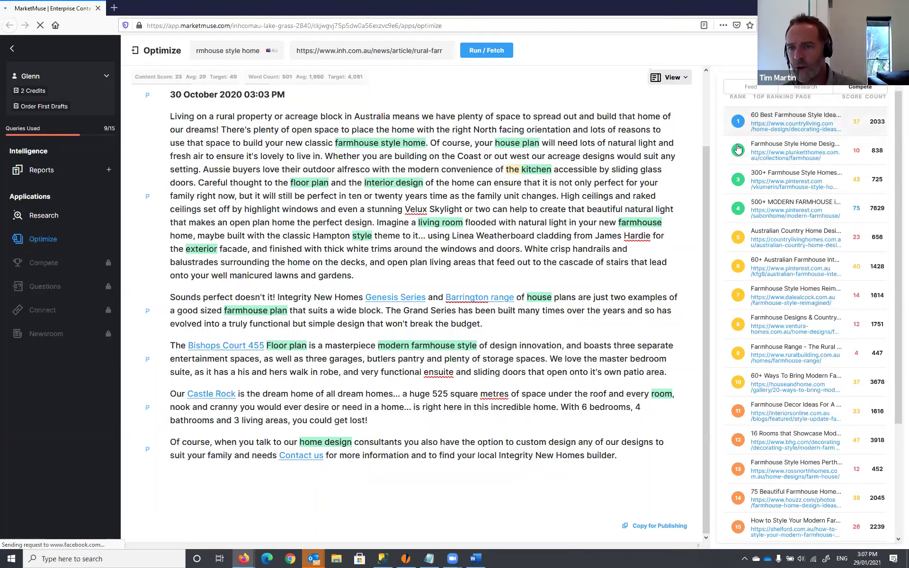
{"action": "scroll", "coordinate": [718, 124], "scroll_direction": "up", "scroll_amount": 2}
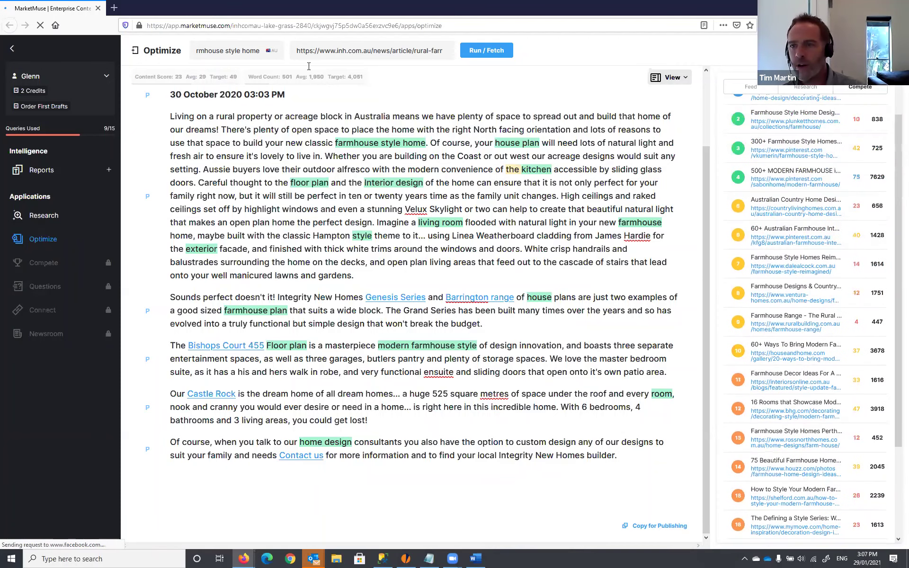
{"action": "scroll", "coordinate": [876, 166], "scroll_direction": "up", "scroll_amount": 1}
{"action": "left_click", "coordinate": [877, 165]}
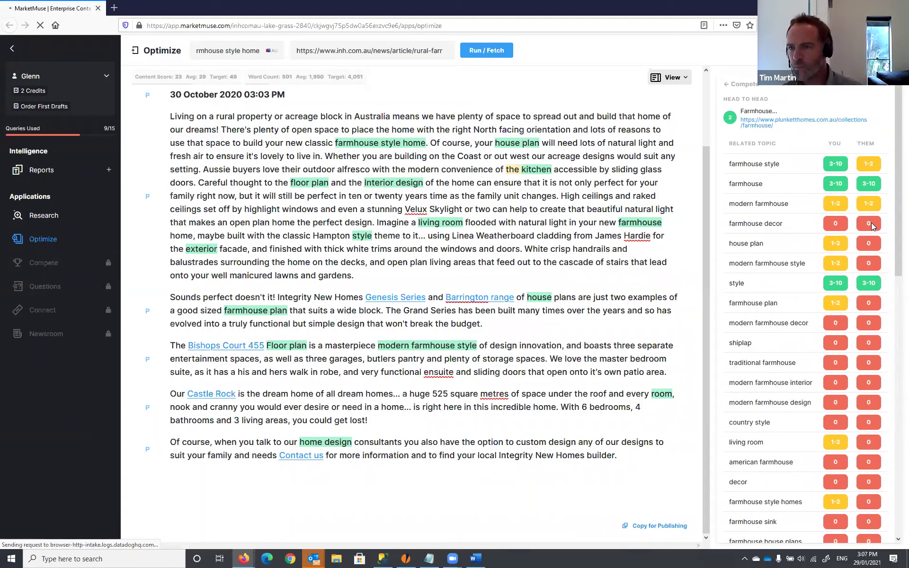
{"action": "scroll", "coordinate": [870, 209], "scroll_direction": "down", "scroll_amount": 10}
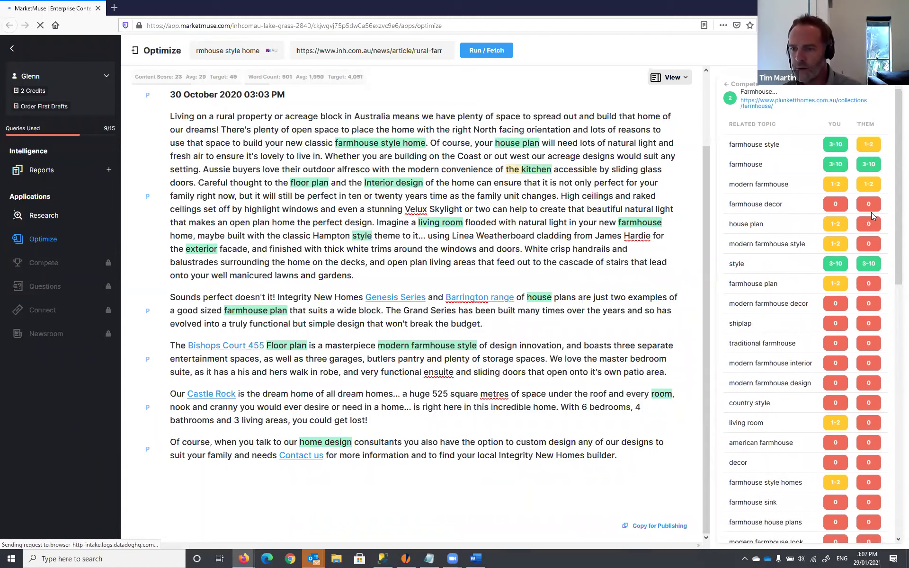
{"action": "scroll", "coordinate": [870, 212], "scroll_direction": "down", "scroll_amount": 1}
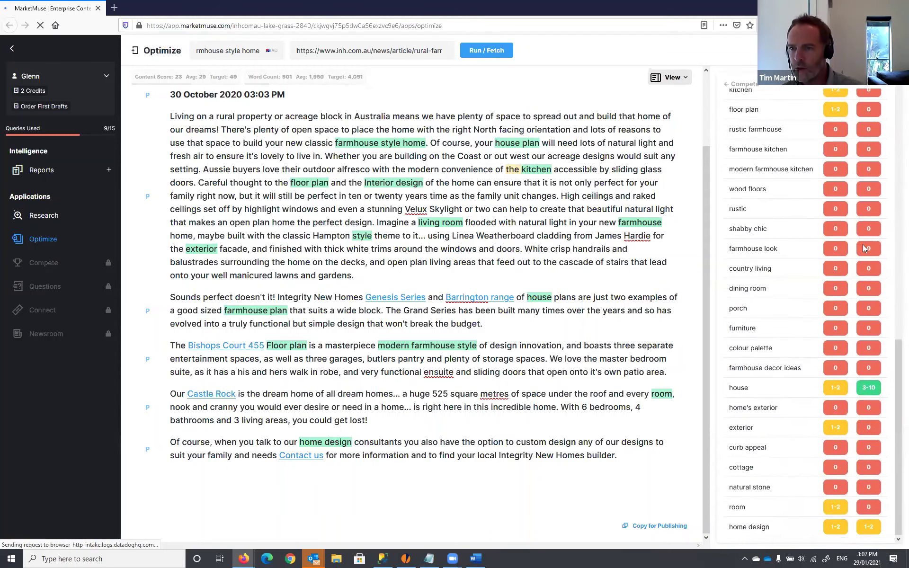
{"action": "scroll", "coordinate": [862, 244], "scroll_direction": "up", "scroll_amount": 10}
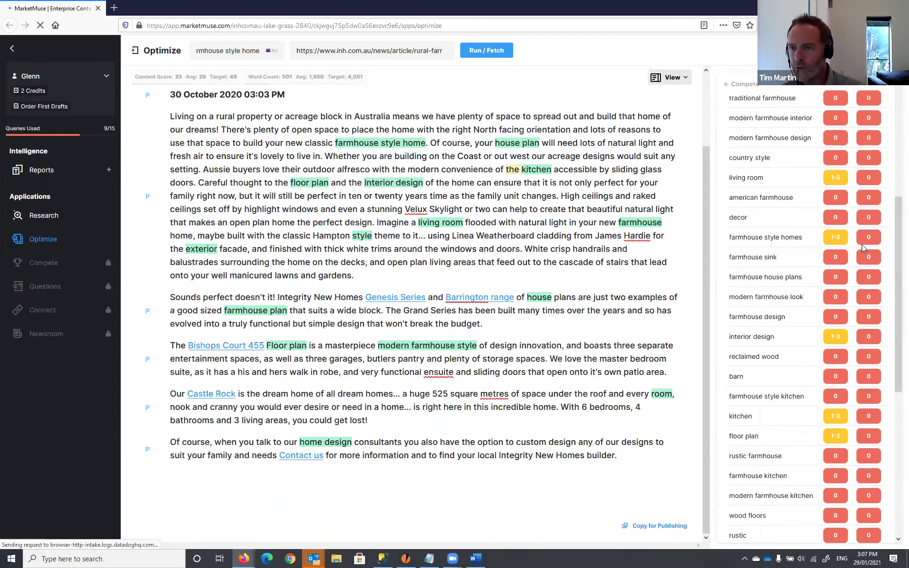
{"action": "left_click", "coordinate": [728, 85]}
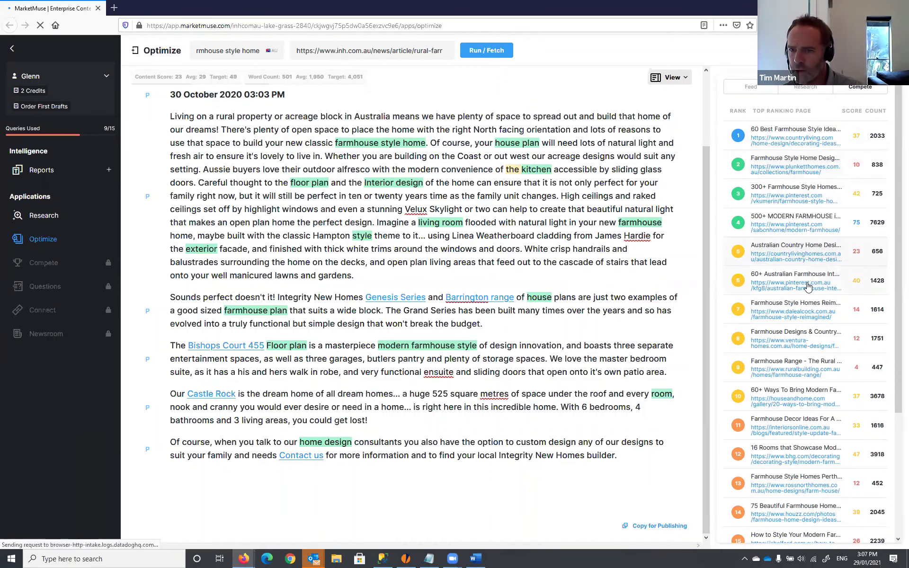
- Compare topic usage head to head with the seventh-ranked dalealcock.com.au page, checking topics such as "kitchen" and "house"
{"action": "left_click", "coordinate": [874, 314]}
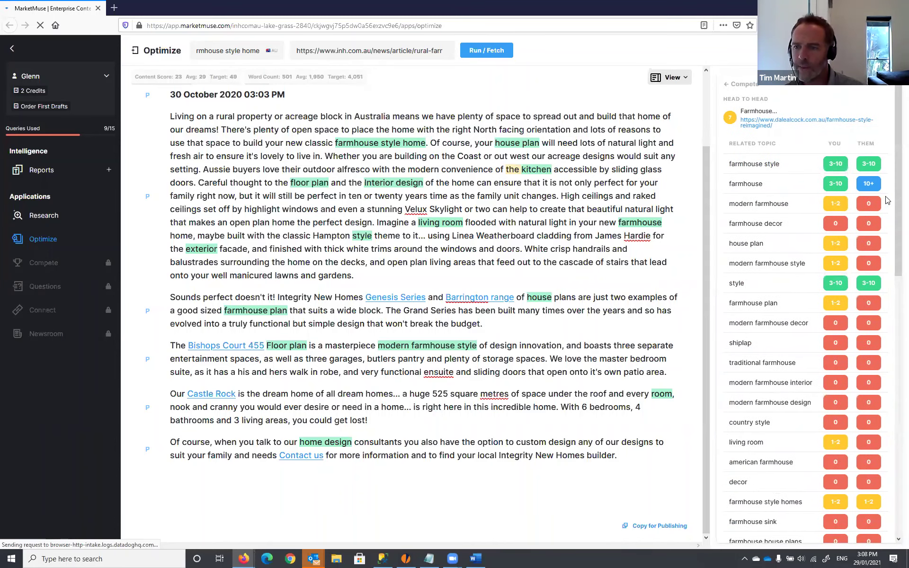
{"action": "scroll", "coordinate": [880, 284], "scroll_direction": "down", "scroll_amount": 8}
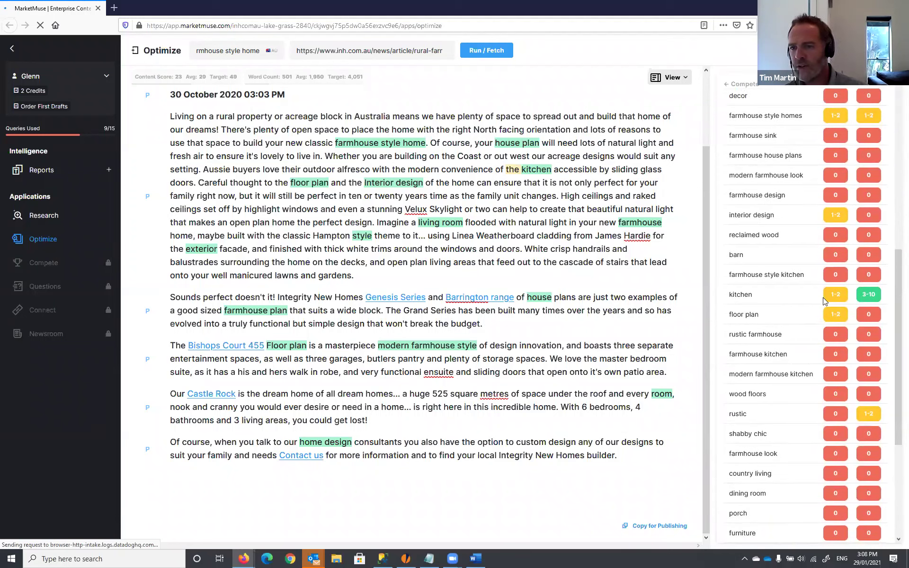
{"action": "double_click", "coordinate": [740, 295]}
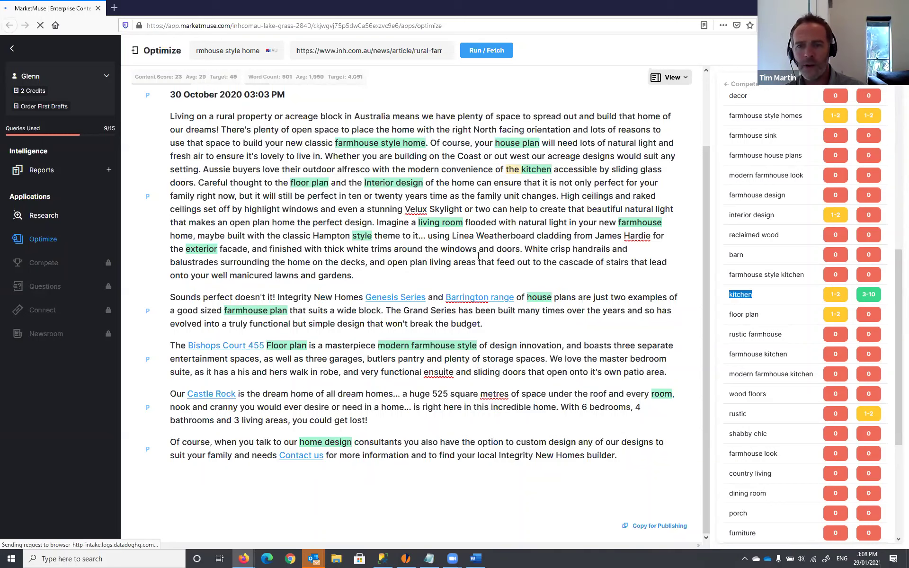
{"action": "scroll", "coordinate": [863, 346], "scroll_direction": "down", "scroll_amount": 4}
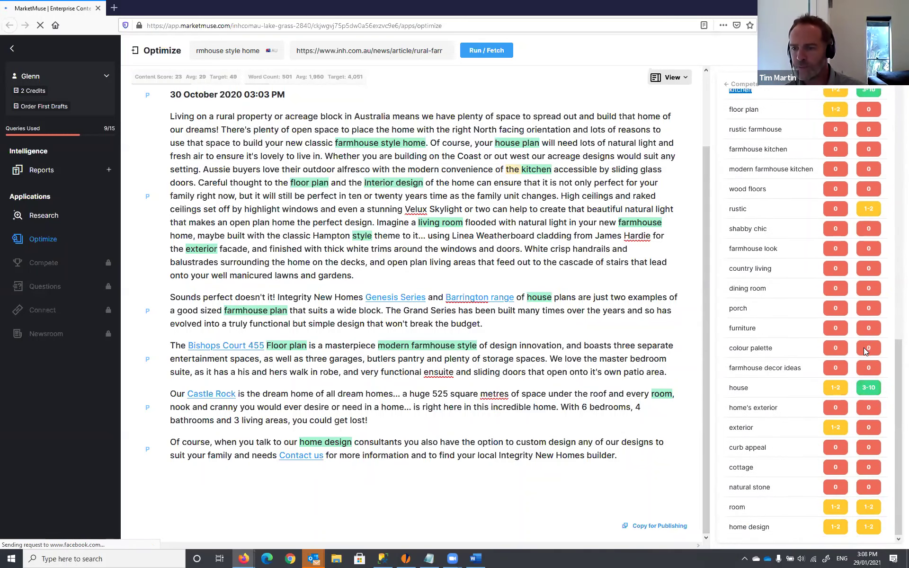
{"action": "double_click", "coordinate": [738, 388]}
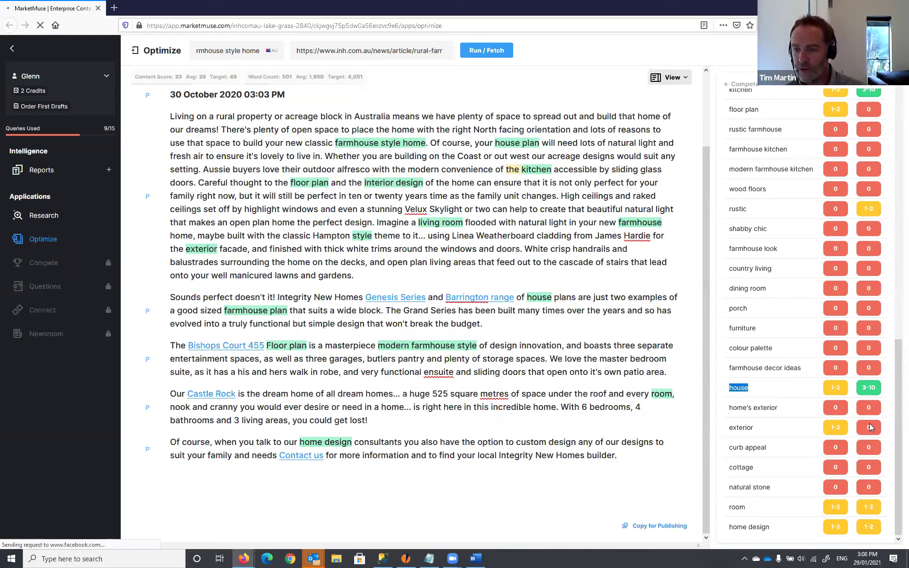
{"action": "scroll", "coordinate": [874, 269], "scroll_direction": "up", "scroll_amount": 10}
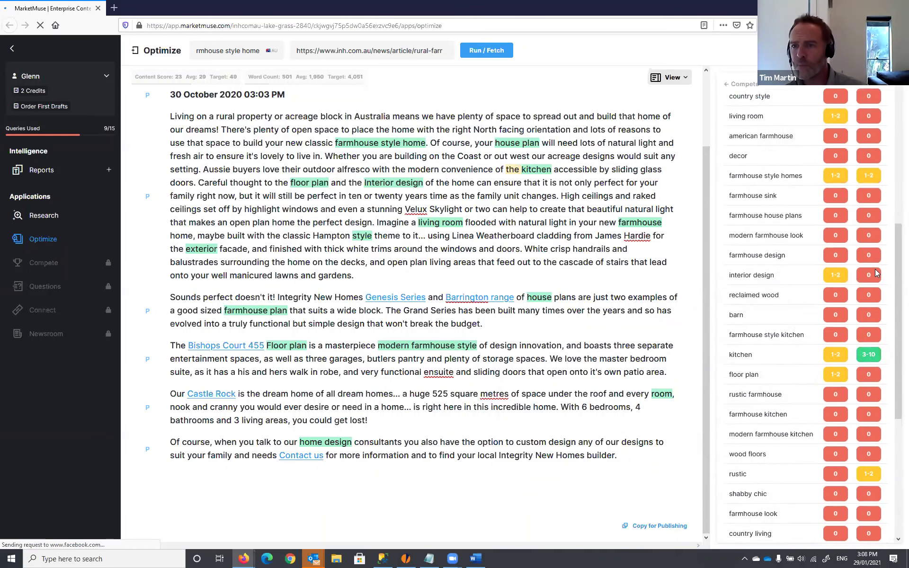
{"action": "left_click", "coordinate": [742, 84]}
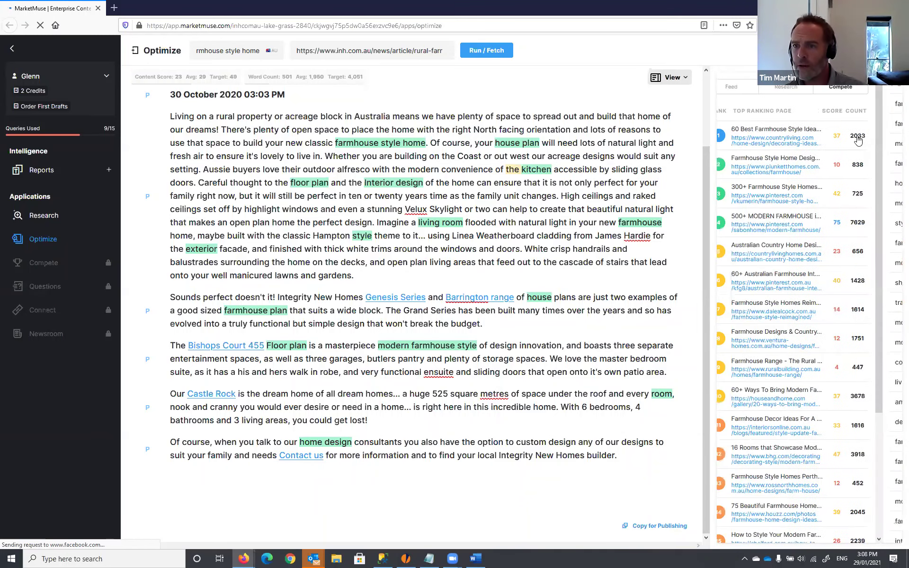
- Compare topic usage head to head with the first-ranked countryliving.com page and insert the missing topic as "shiplap or" before "Linea Weatherboard cladding"
{"action": "left_click", "coordinate": [855, 137]}
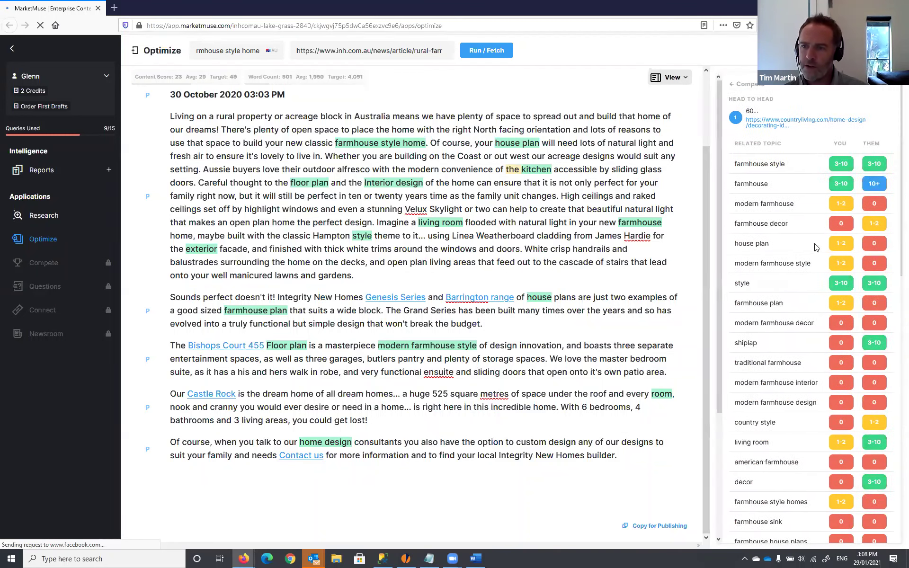
{"action": "double_click", "coordinate": [734, 343]}
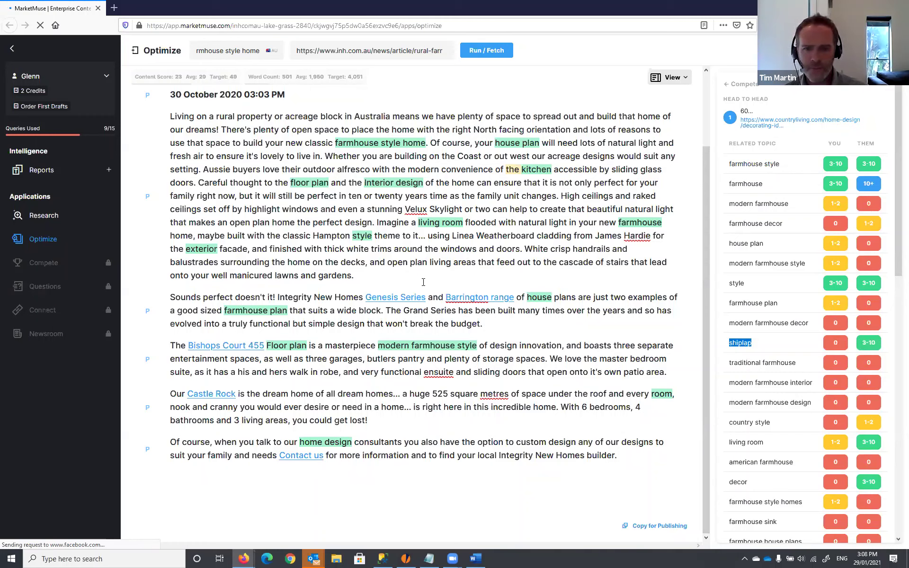
{"action": "key", "text": "alt+Tab"}
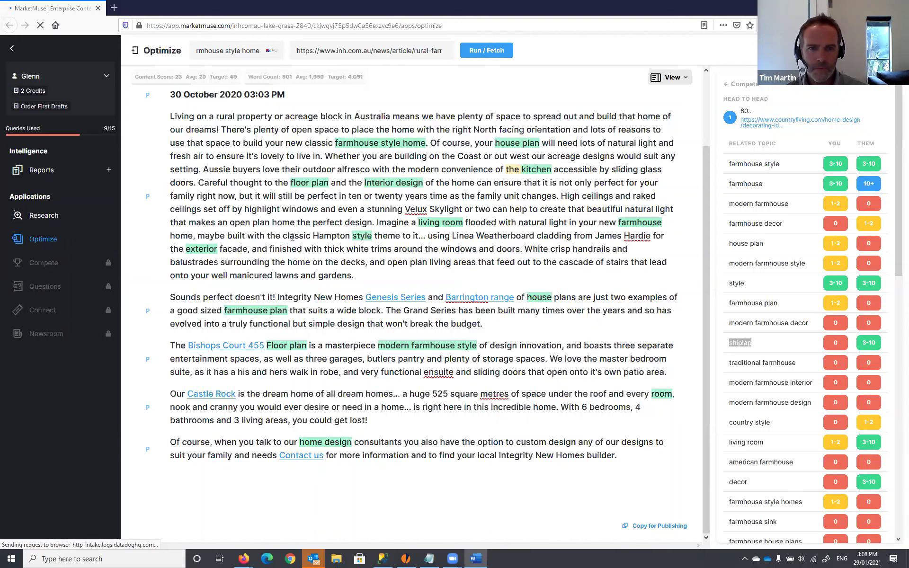
{"action": "left_click", "coordinate": [449, 236]}
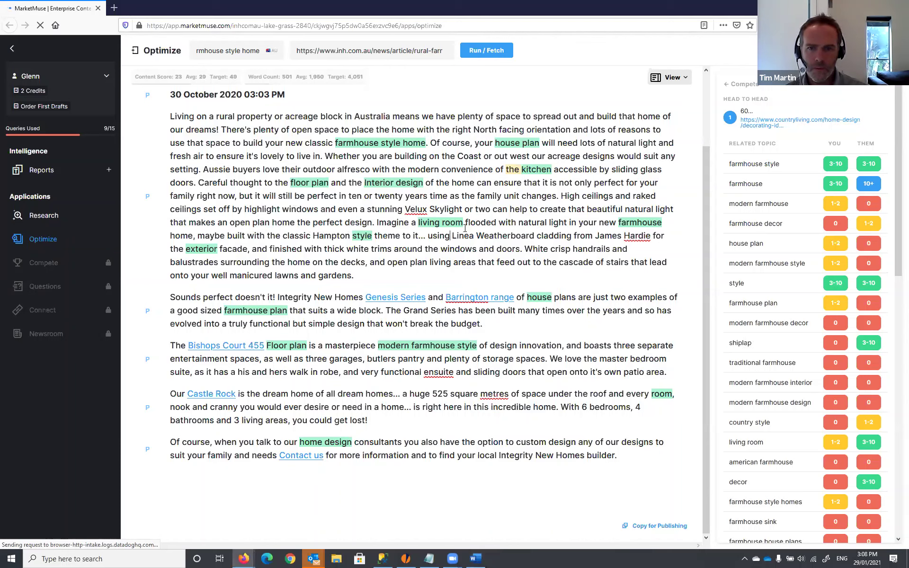
{"action": "type", "text": "shiplap"}
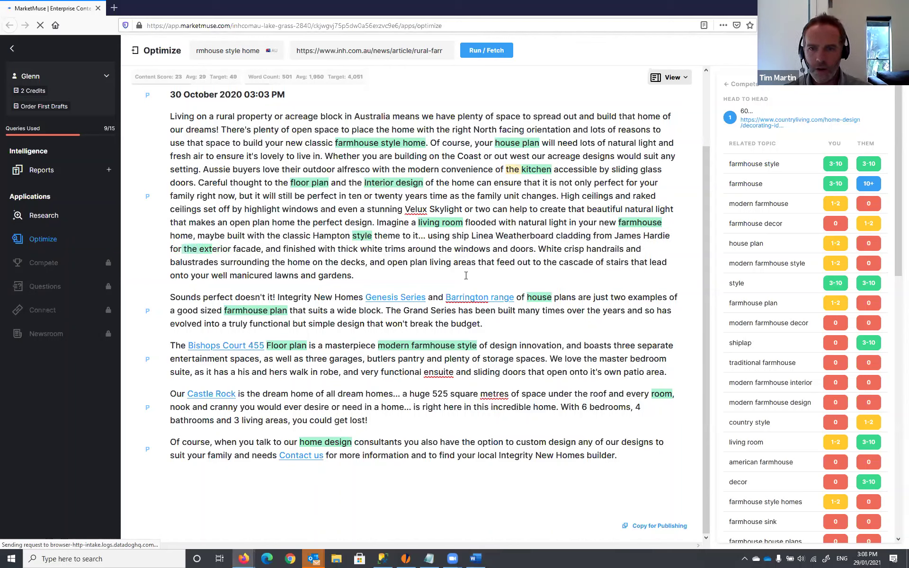
{"action": "type", "text": " or"}
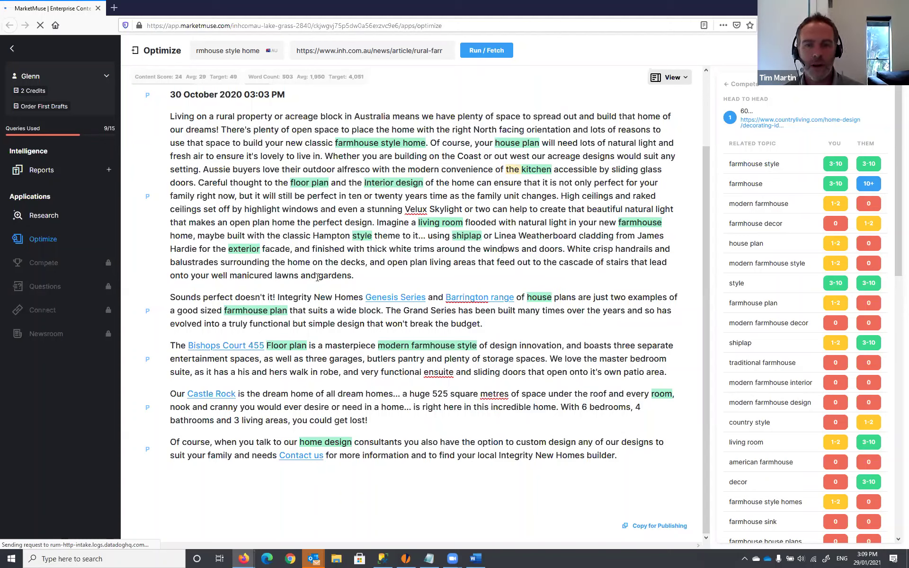
- Look over the revised article and select its full text, starting from the heading "Rural Farmhouse Style Homes and Acreage Homes"
{"action": "left_click", "coordinate": [373, 275]}
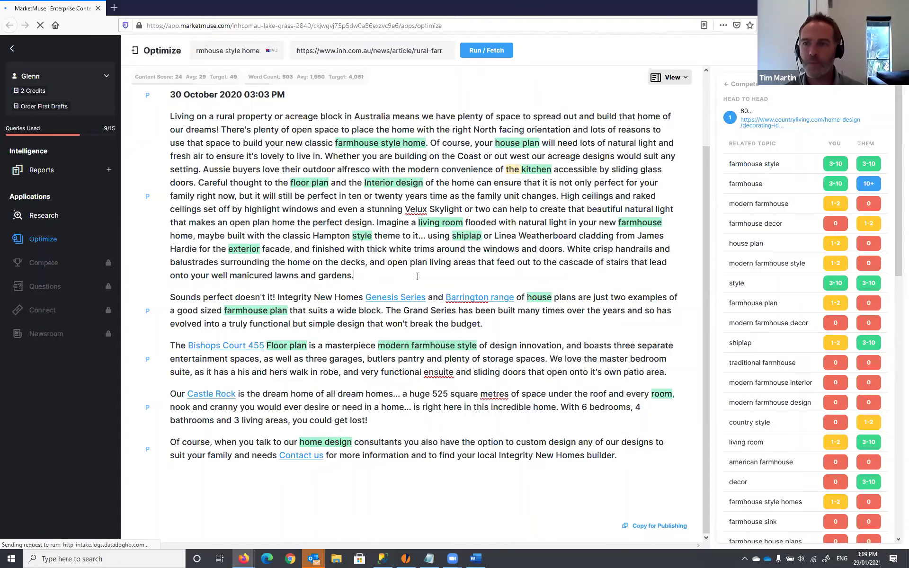
{"action": "scroll", "coordinate": [417, 276], "scroll_direction": "up", "scroll_amount": 3}
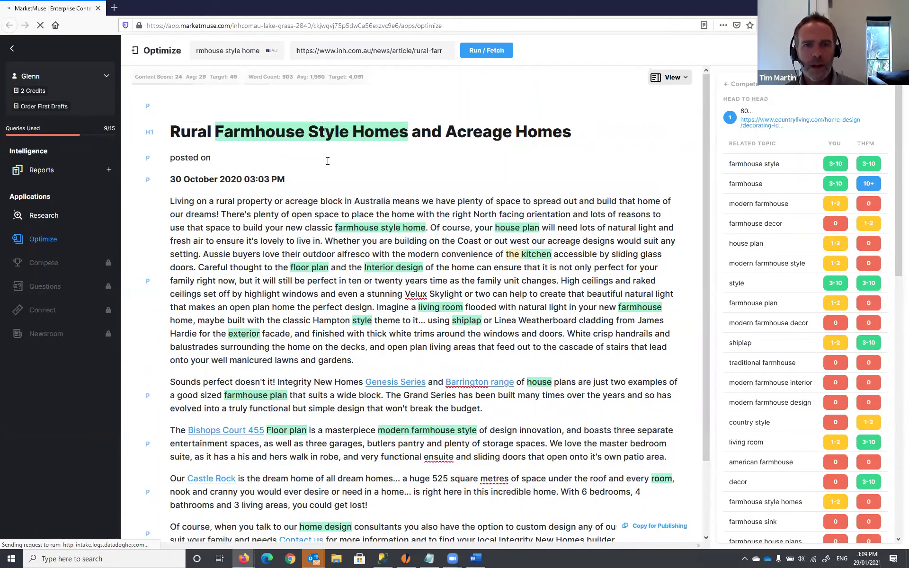
{"action": "left_click", "coordinate": [399, 177]}
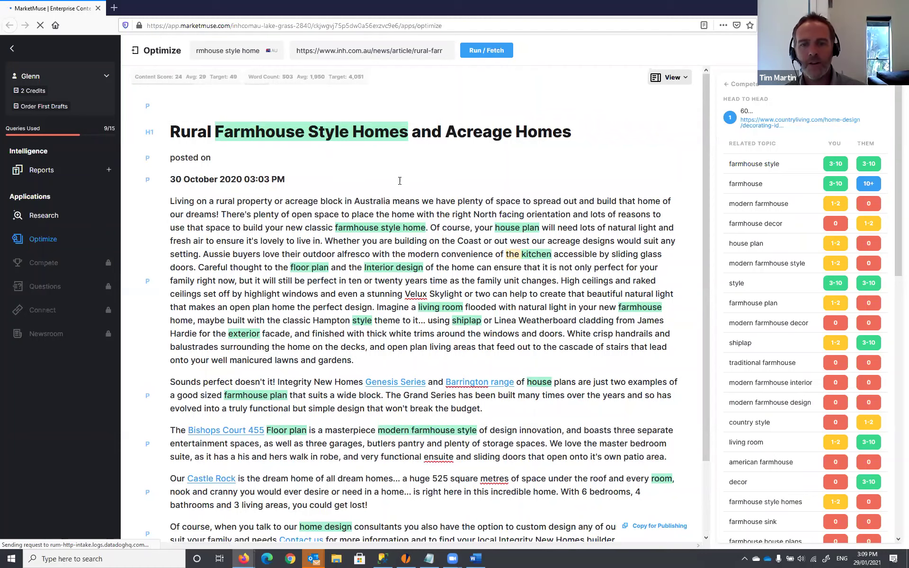
{"action": "scroll", "coordinate": [399, 177], "scroll_direction": "down", "scroll_amount": 3}
{"action": "scroll", "coordinate": [534, 224], "scroll_direction": "down", "scroll_amount": 1}
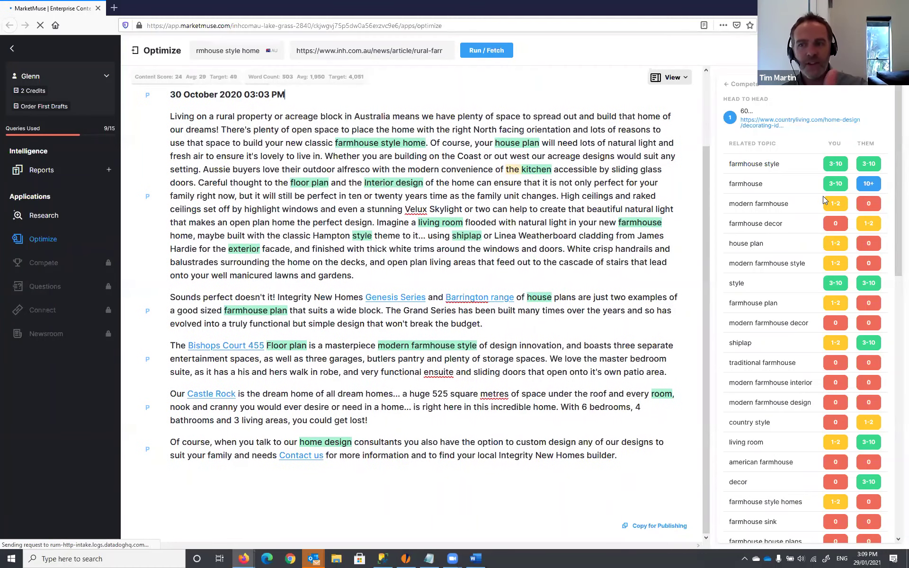
{"action": "scroll", "coordinate": [207, 137], "scroll_direction": "up", "scroll_amount": 1}
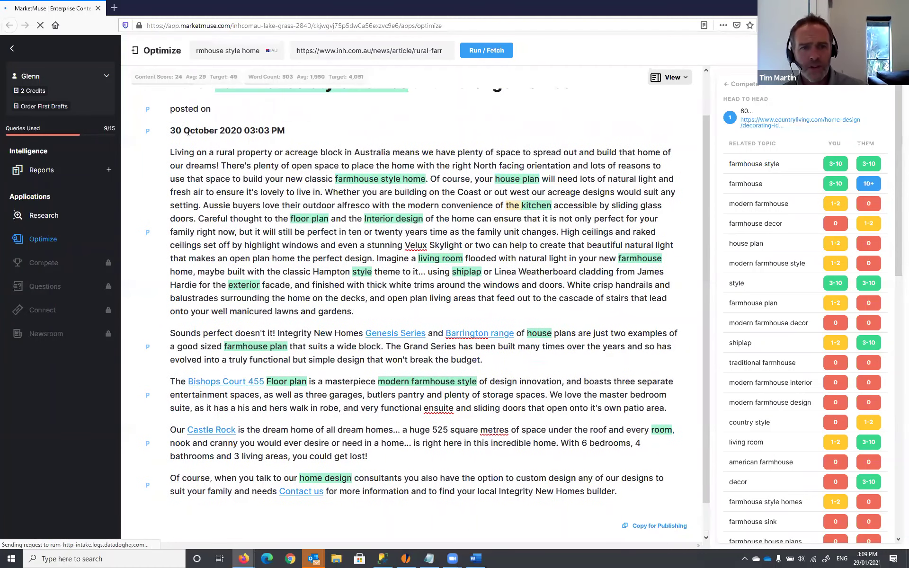
{"action": "scroll", "coordinate": [176, 126], "scroll_direction": "up", "scroll_amount": 2}
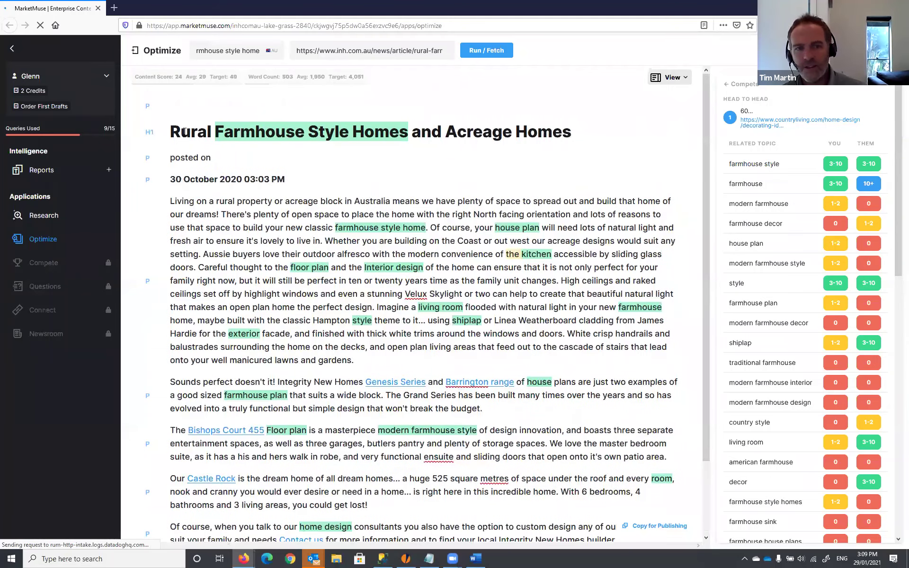
{"action": "left_click_drag", "start_coordinate": [171, 127], "coordinate": [628, 456]}
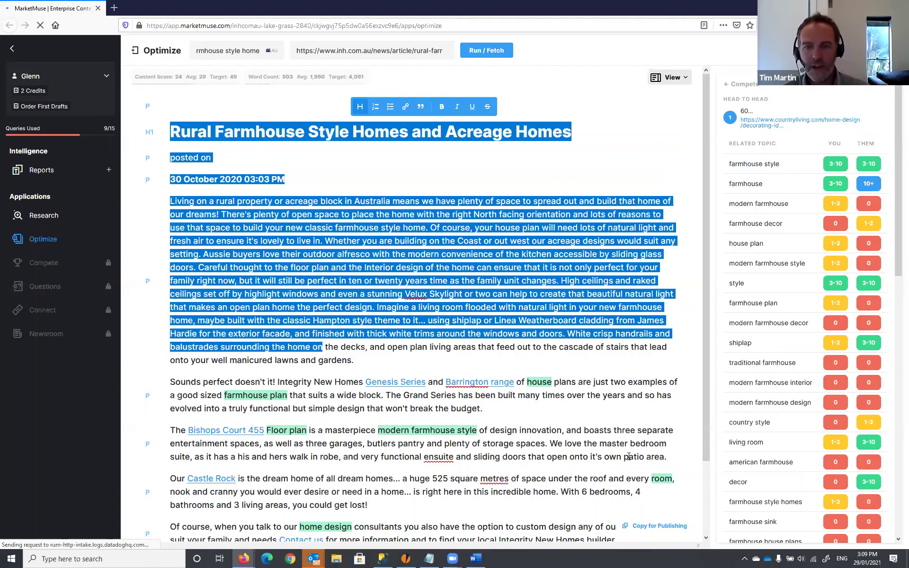
{"action": "left_click_drag", "start_coordinate": [639, 388], "coordinate": [324, 255]}
{"action": "scroll", "coordinate": [324, 256], "scroll_direction": "down", "scroll_amount": 3}
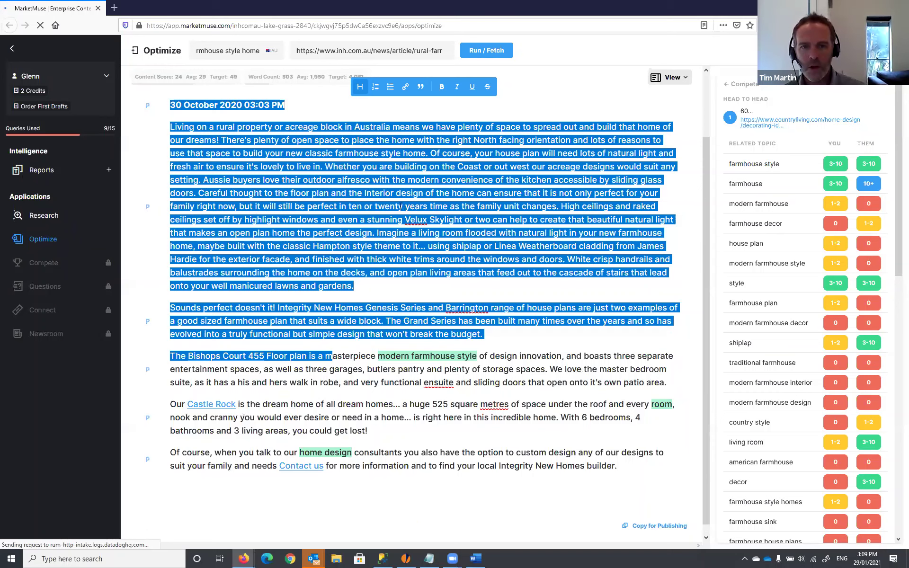
{"action": "key", "text": "ctrl+a"}
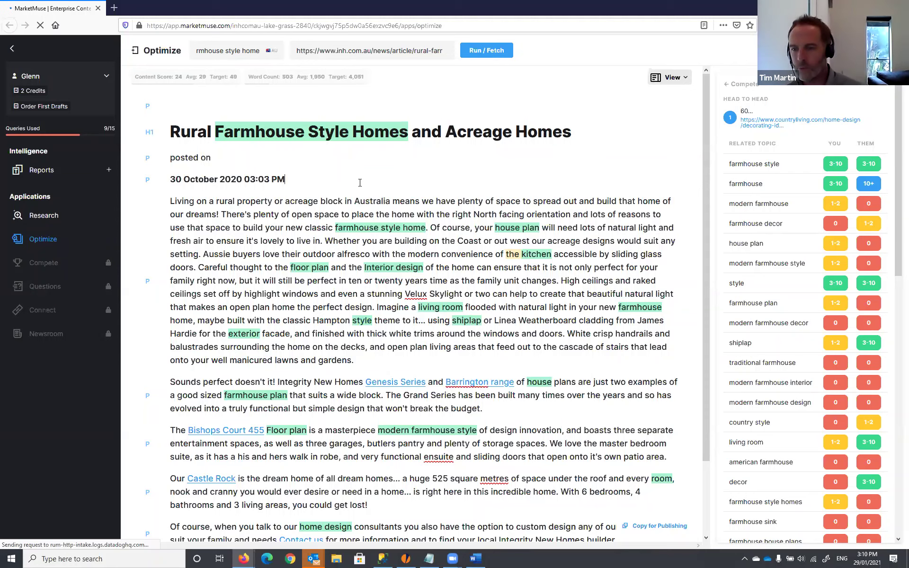
- Leave the head-to-head comparison and open the research topic list to compare the article's topic usage with the suggested amounts
{"action": "scroll", "coordinate": [370, 285], "scroll_direction": "down", "scroll_amount": 2}
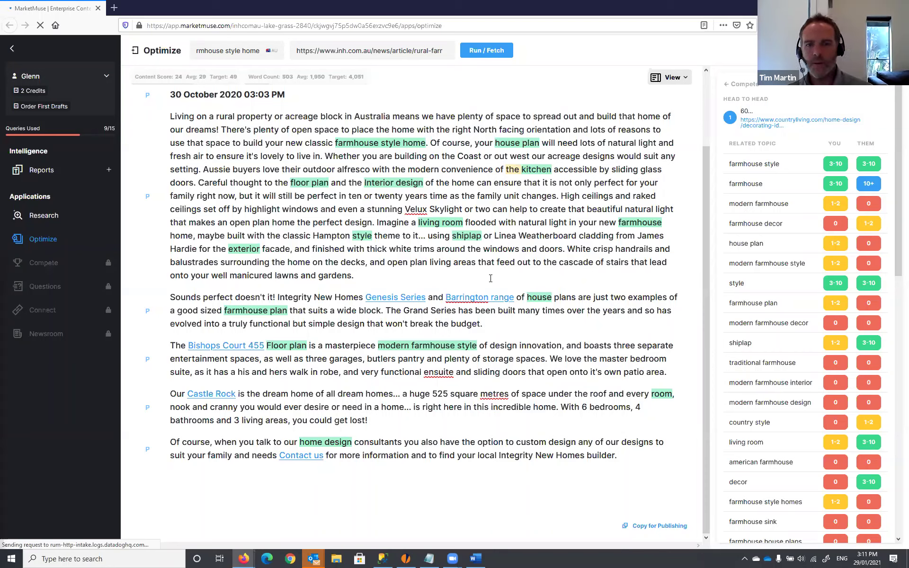
{"action": "left_click", "coordinate": [385, 277]}
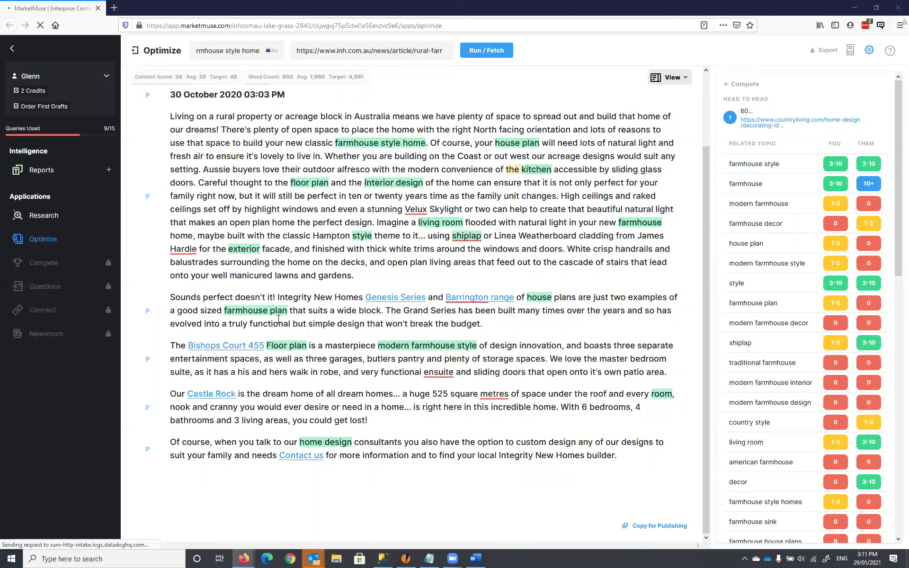
{"action": "left_click", "coordinate": [727, 84]}
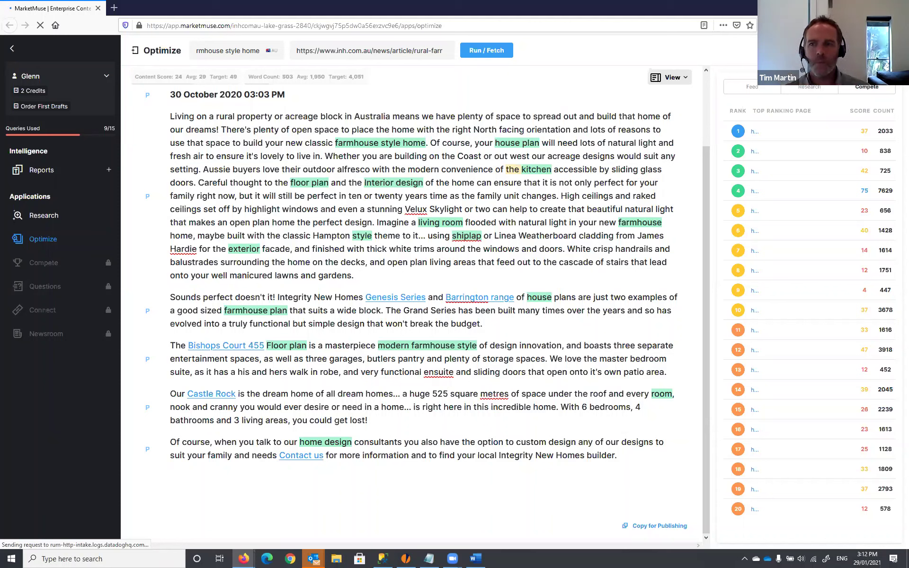
{"action": "left_click", "coordinate": [818, 90]}
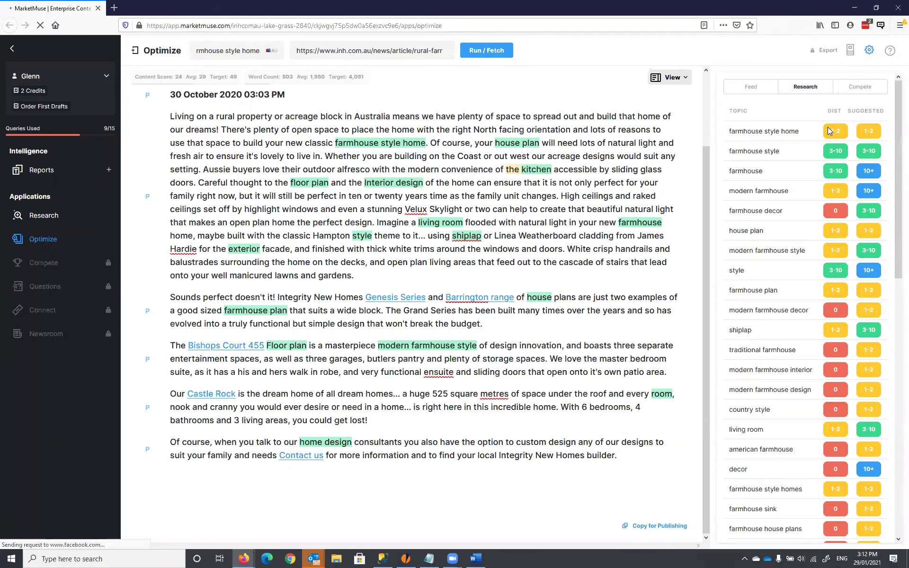